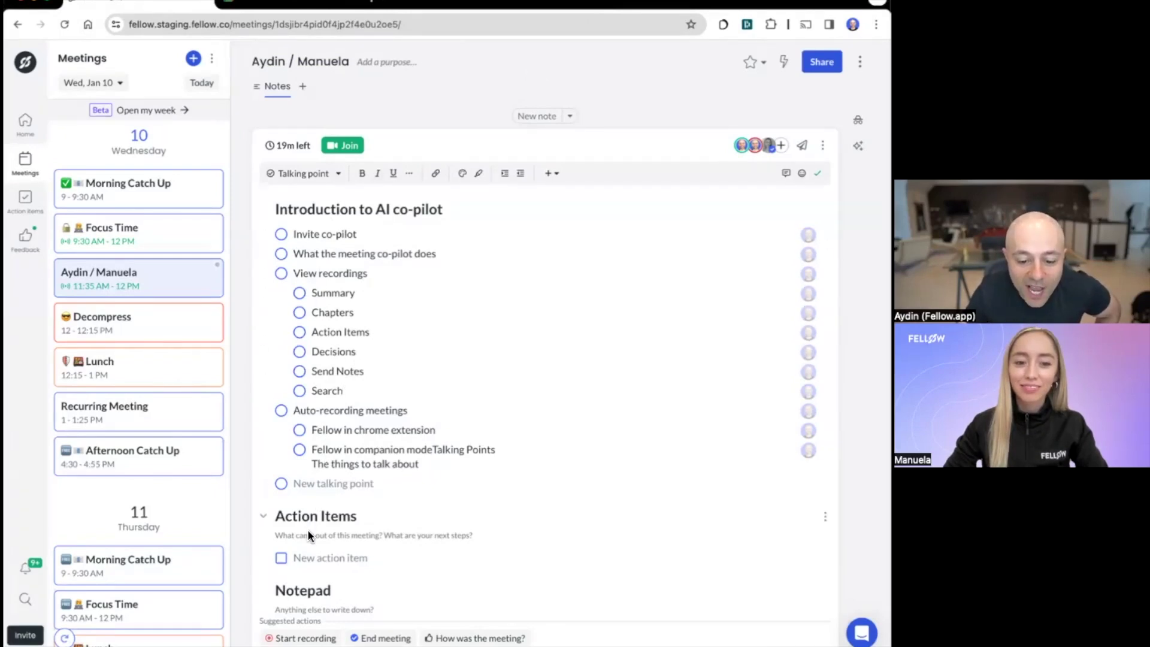
Start recording from the suggested action below the 'Introduction to AI co-pilot' agenda so Meeting Copilot joins
scroll(309, 534, down, 2)
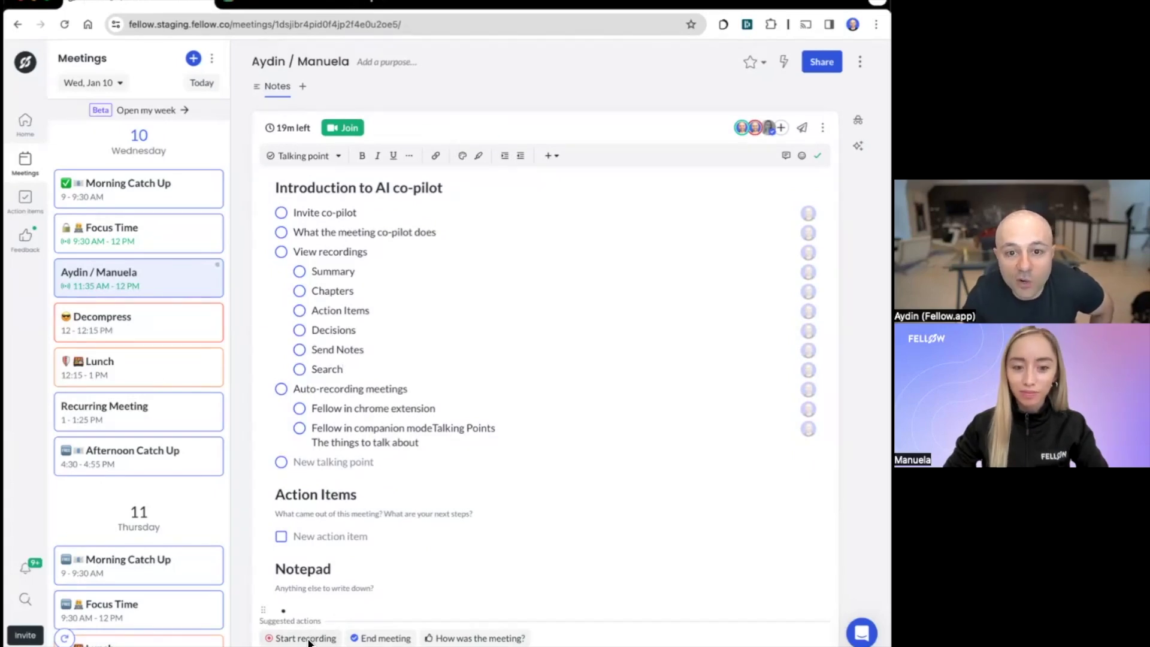
click(311, 640)
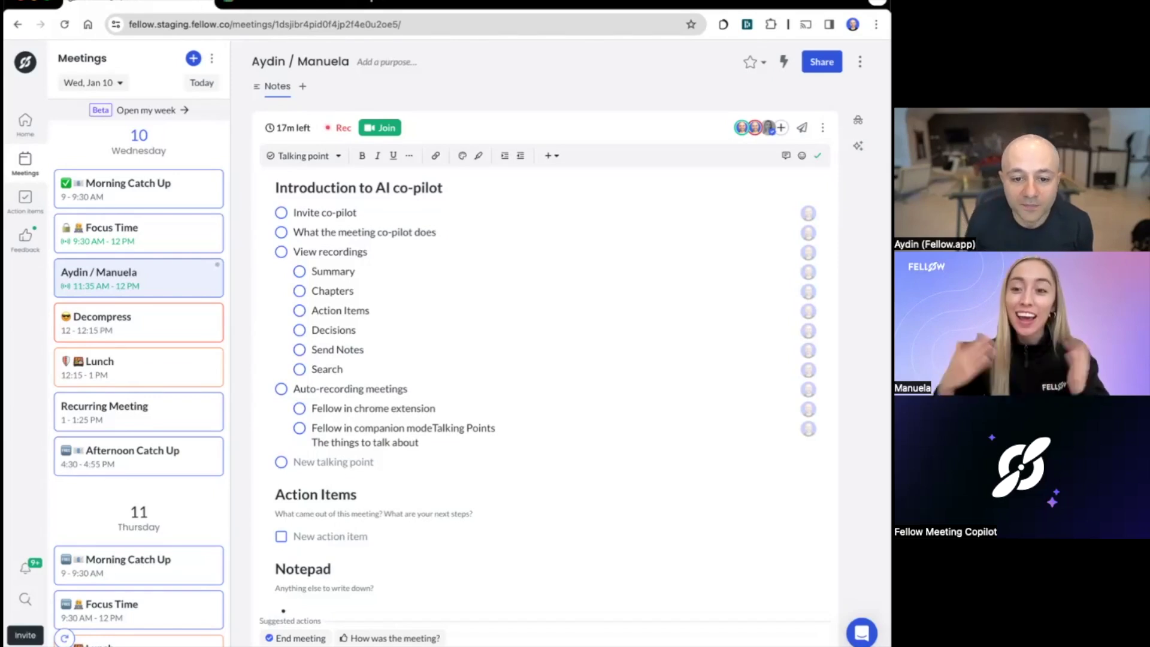
Check off the 'Invite co-pilot' talking point in the meeting notes
click(281, 213)
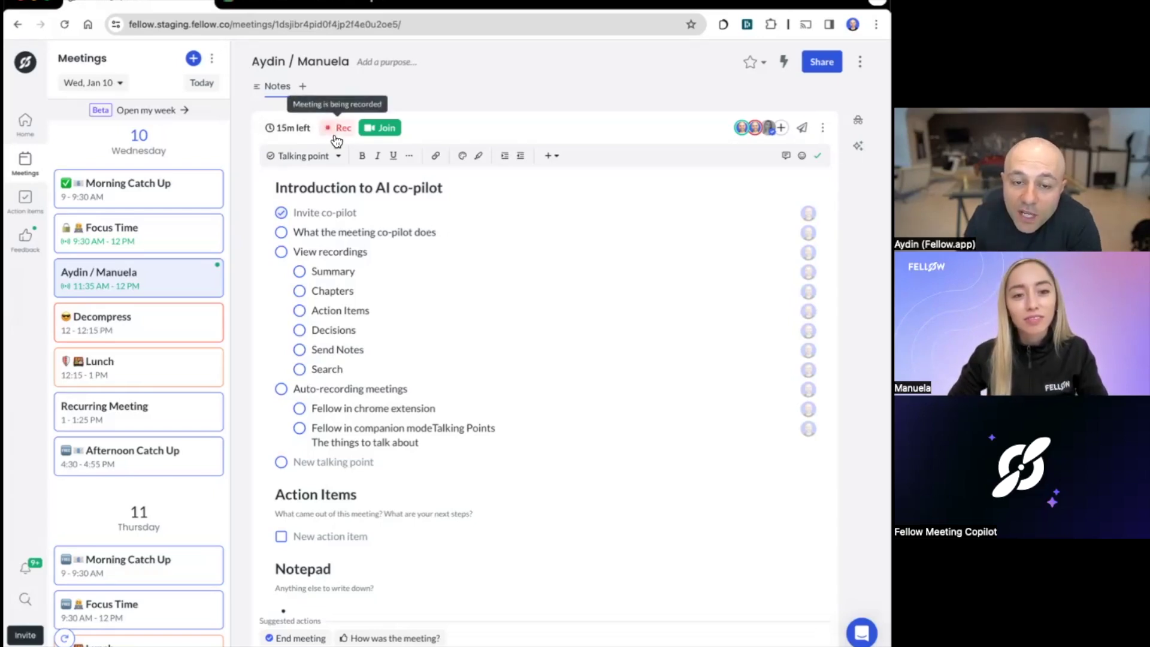
Stop and save the meeting recording from the Rec indicator
click(334, 136)
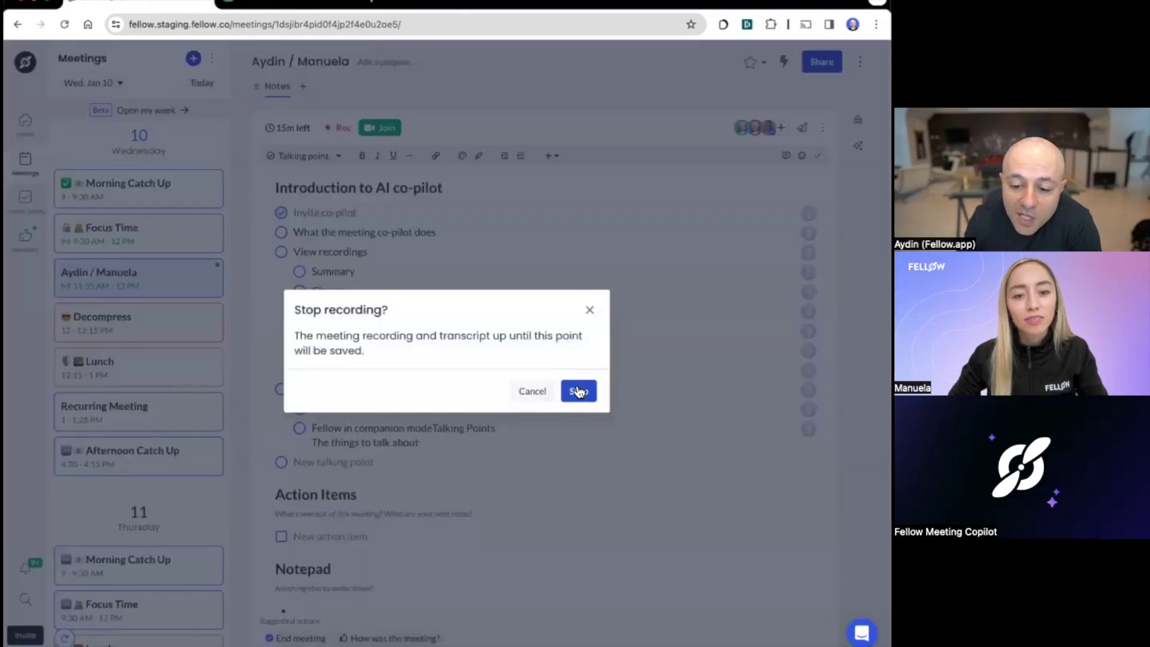
click(577, 389)
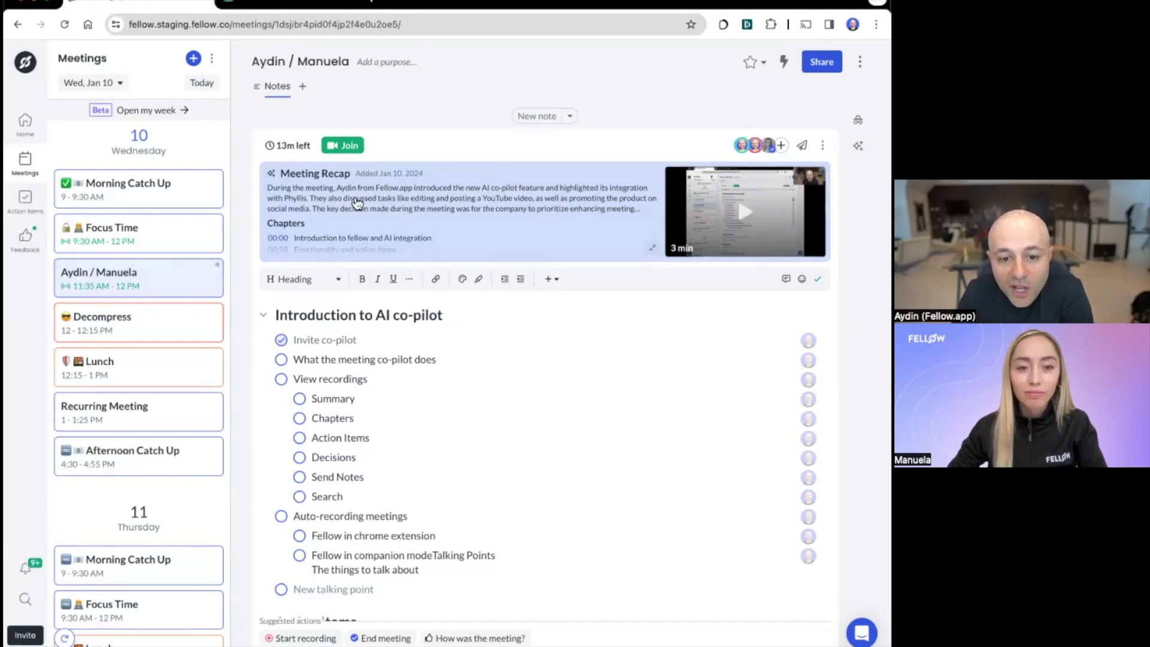
Open the full Meeting Recap, play and pause its video, and view the 2x playback speed choices
click(354, 198)
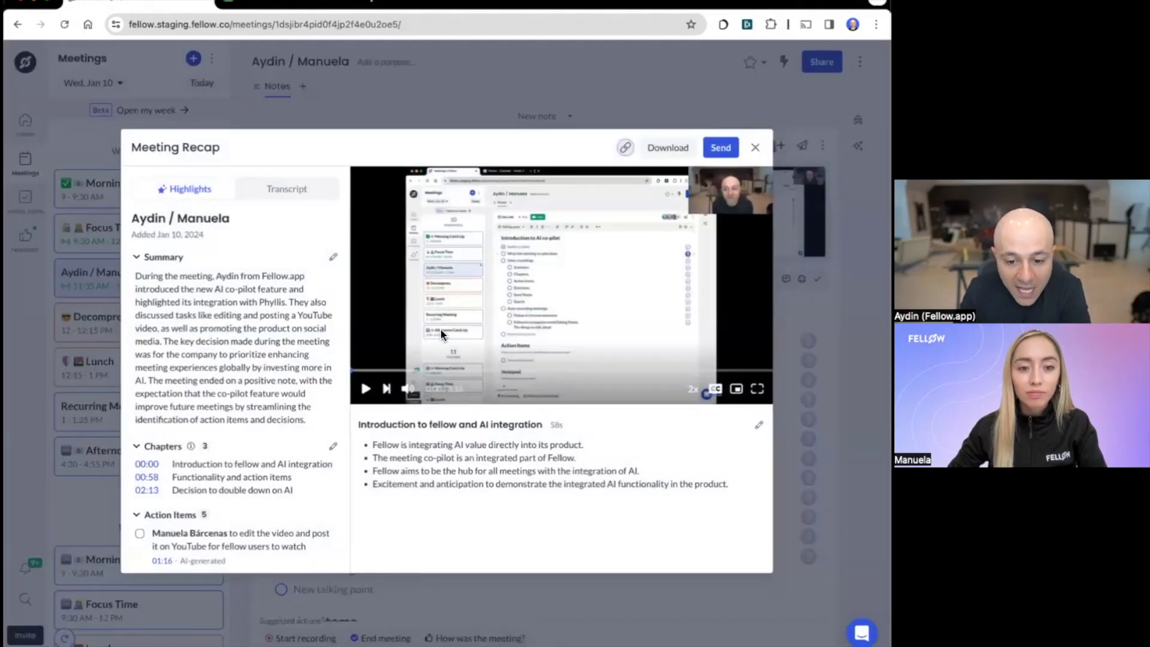
click(366, 390)
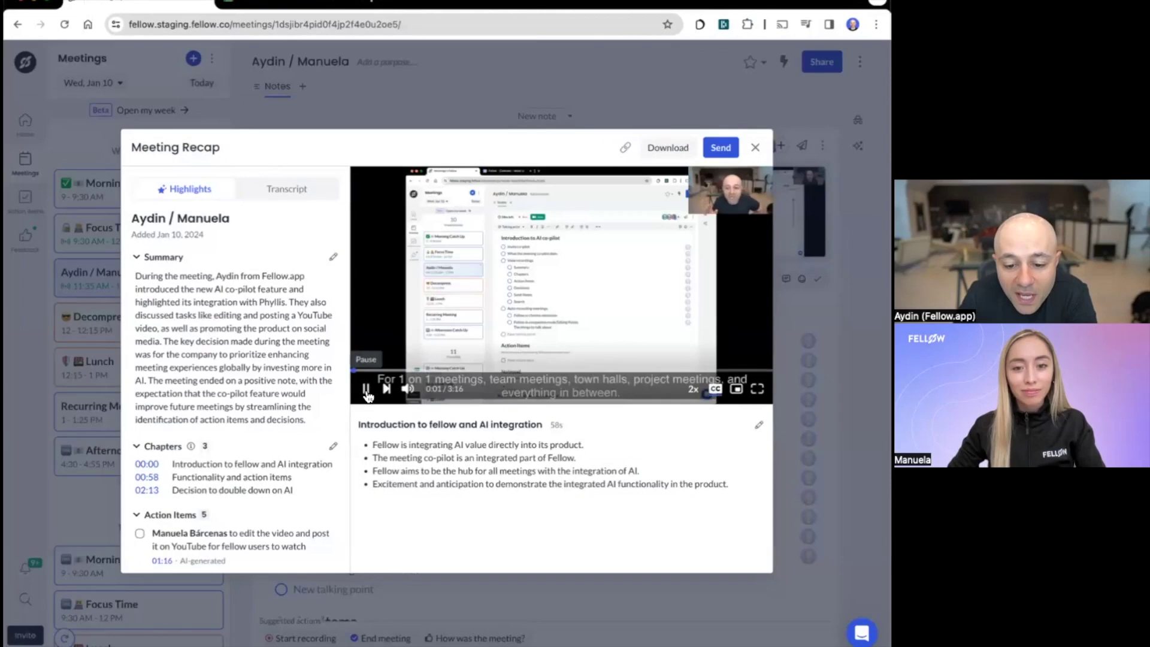
click(366, 390)
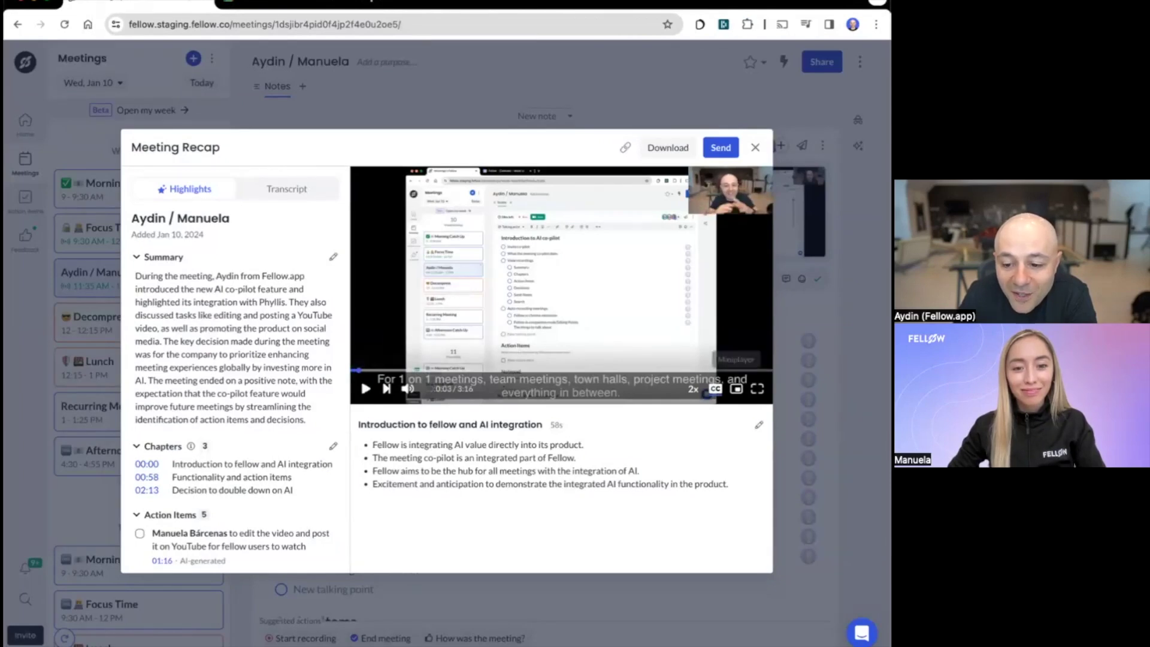
click(695, 392)
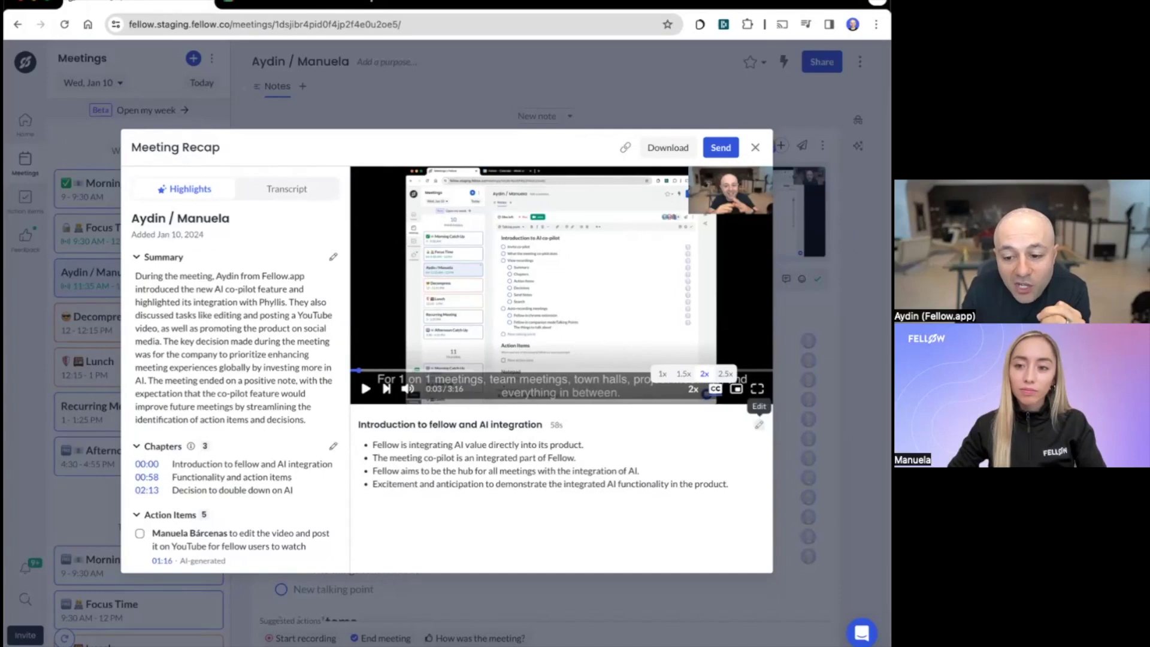
Open the first chapter's bullet notes for editing, discard unchanged, then select the summary's opening text
click(759, 425)
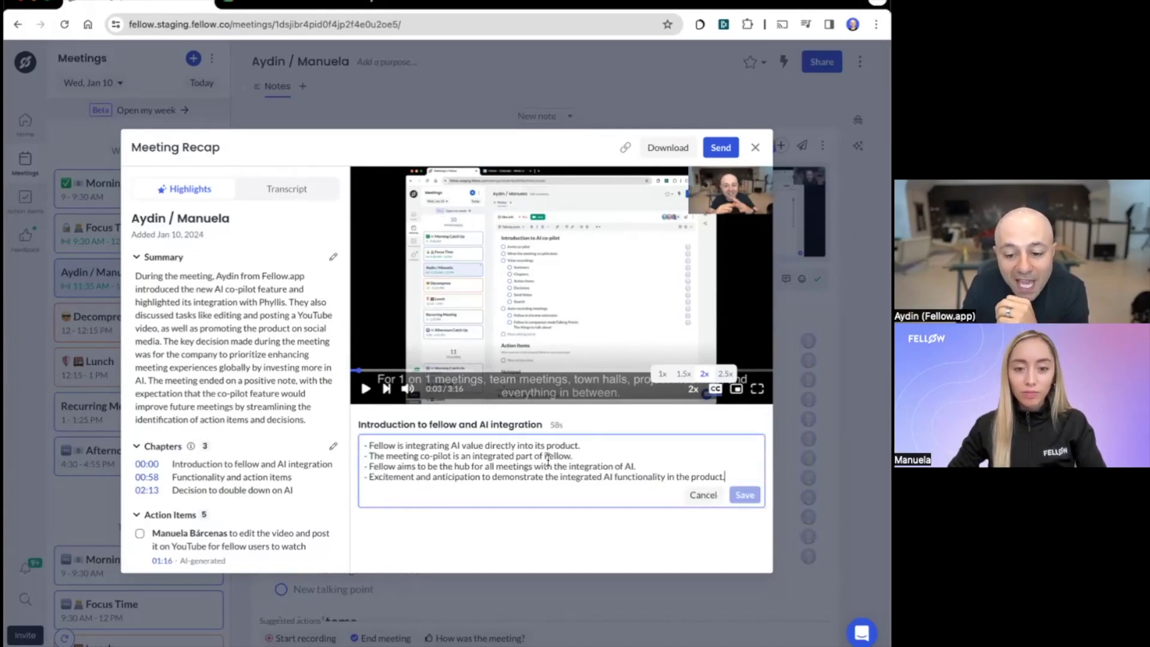
drag(521, 455, 535, 466)
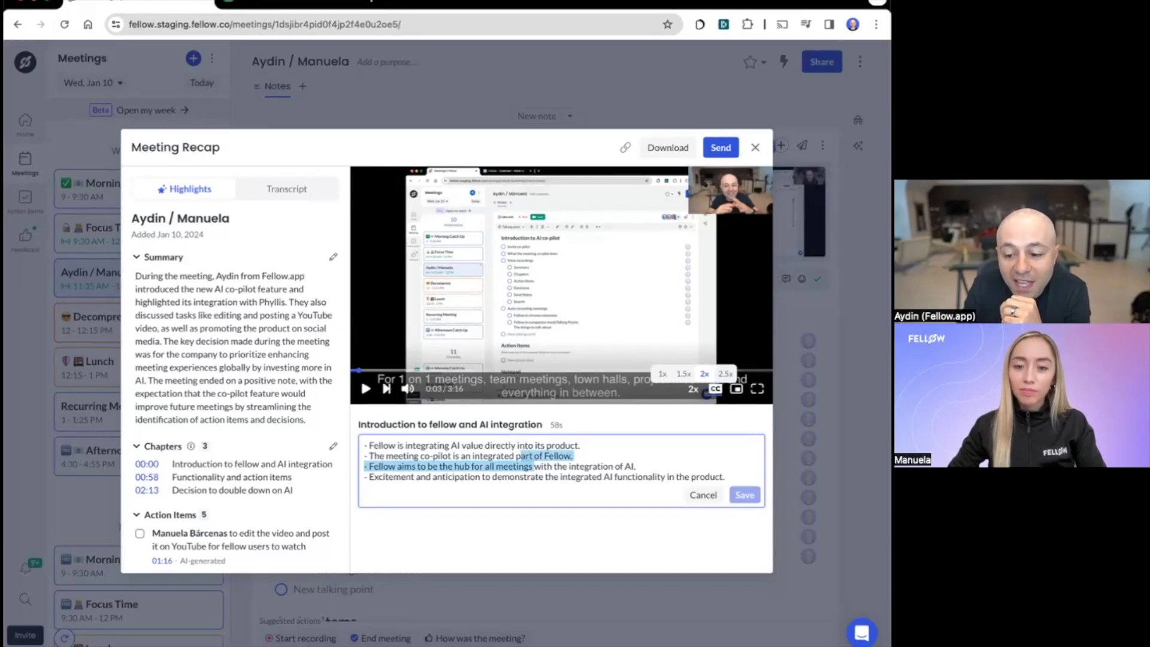
click(703, 496)
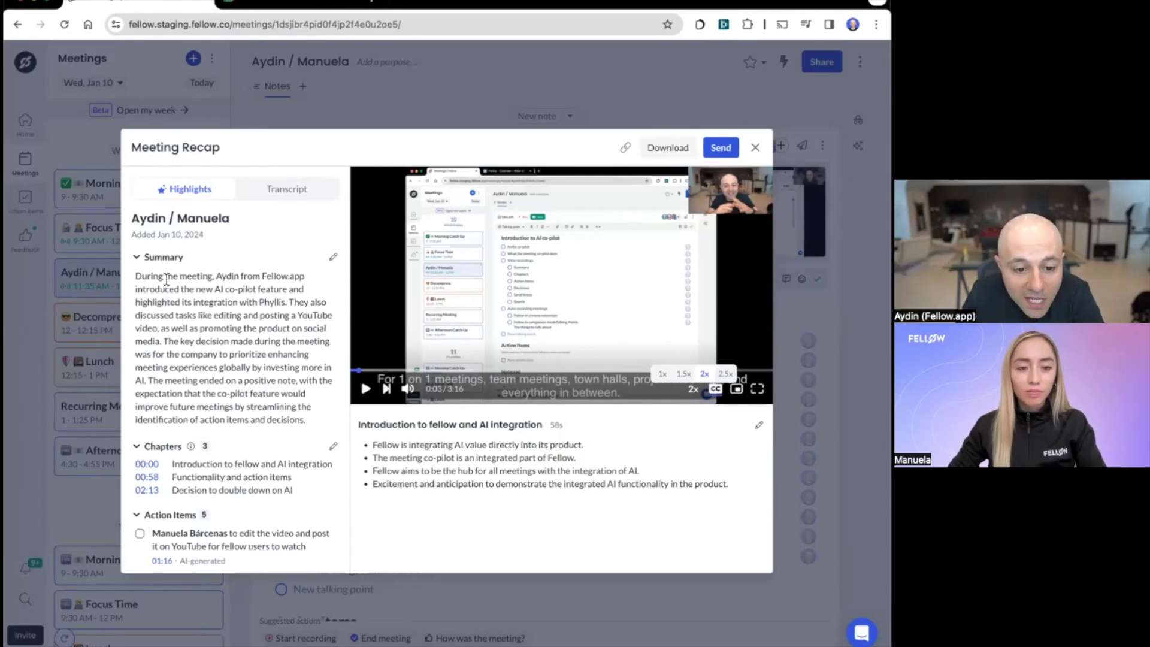
drag(161, 280, 268, 302)
click(268, 302)
scroll(267, 281, down, 1)
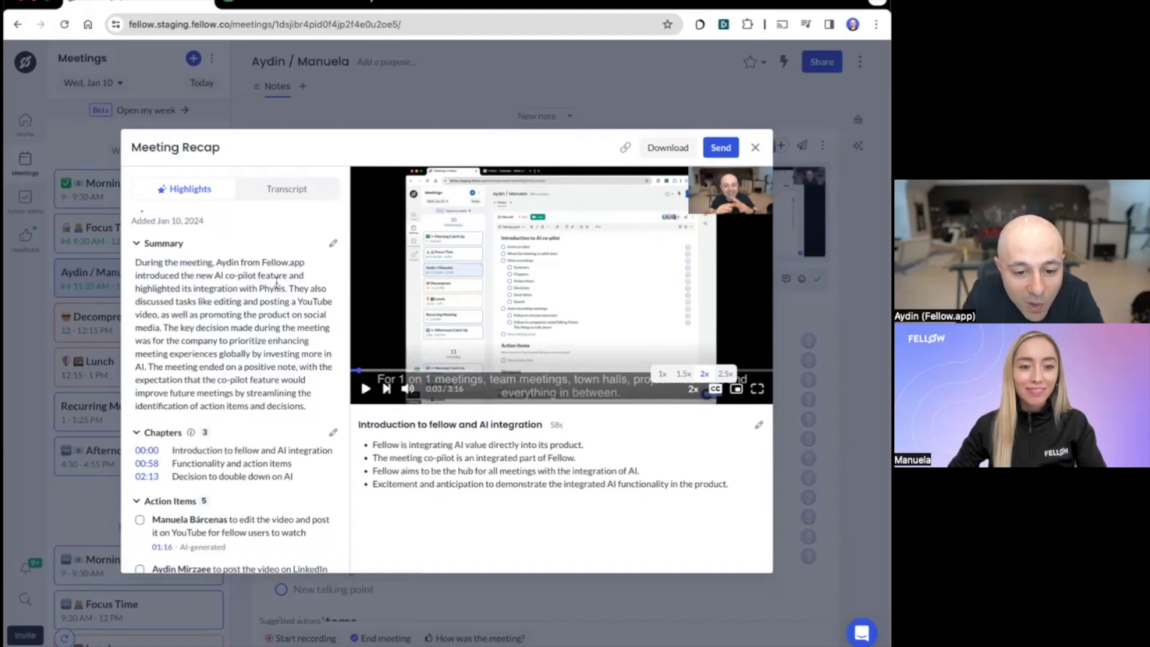
Delete the name after 'highlighted its integration' in the recap summary and save it
click(333, 243)
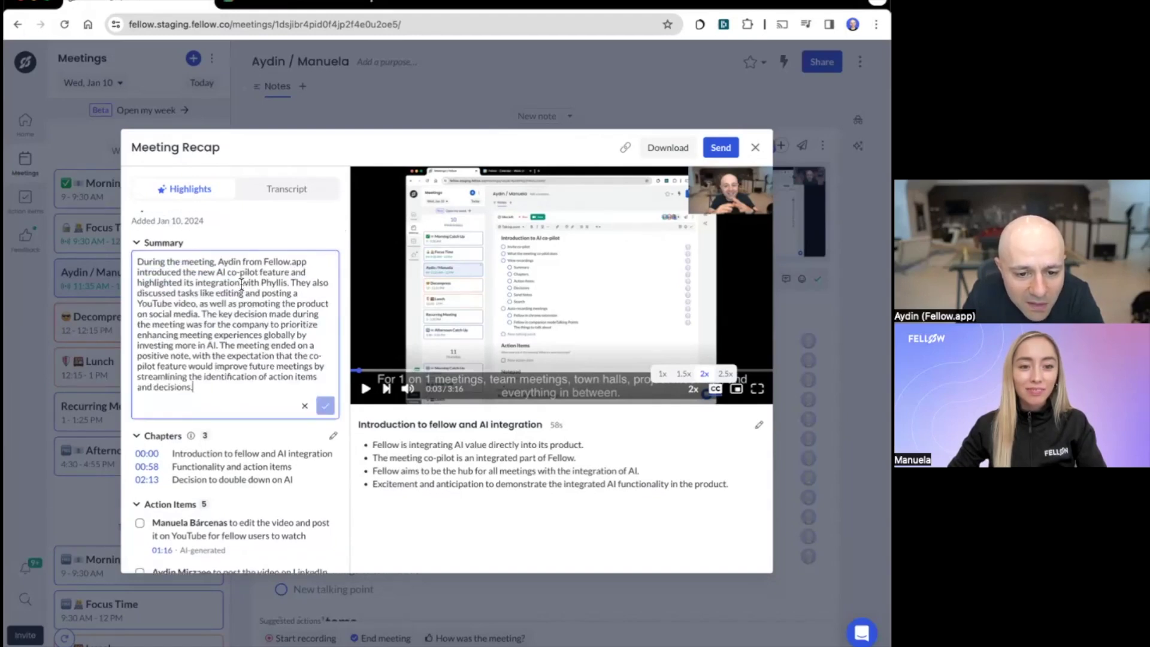
drag(241, 284, 288, 284)
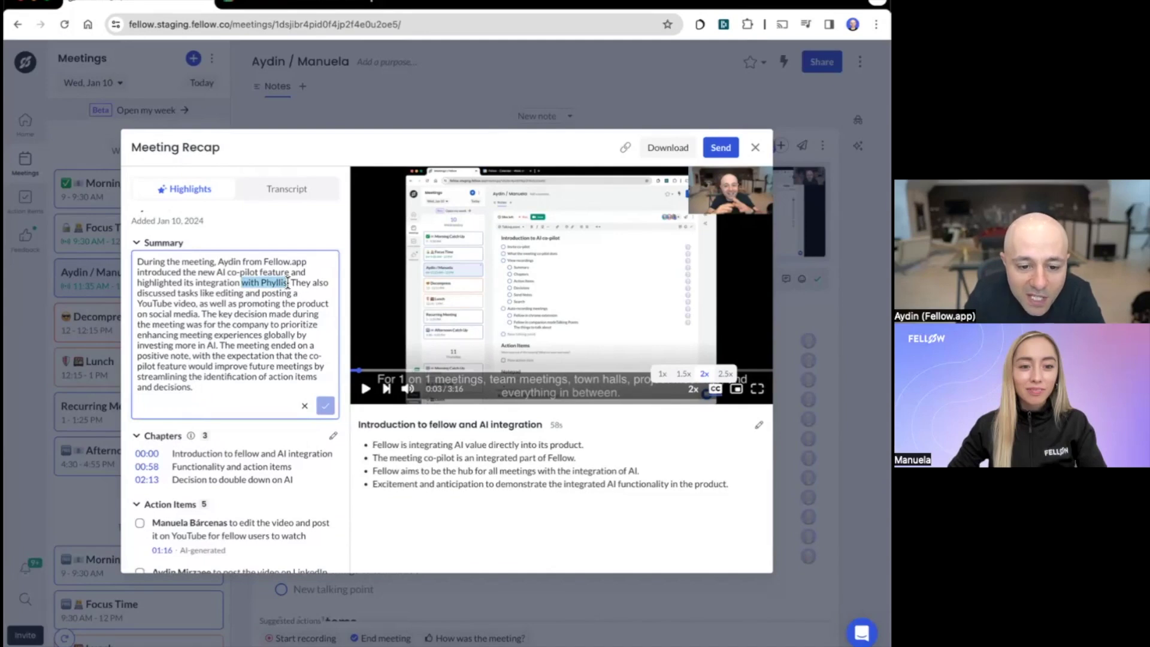
key(BackSpace)
key(BackSpace)
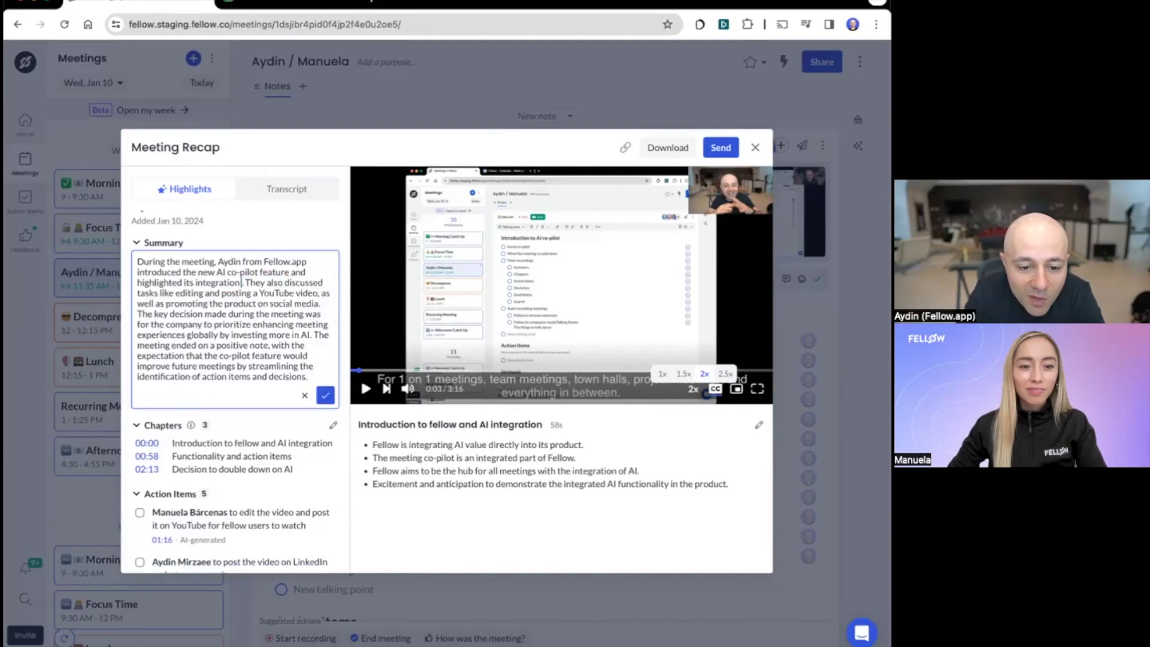
click(324, 398)
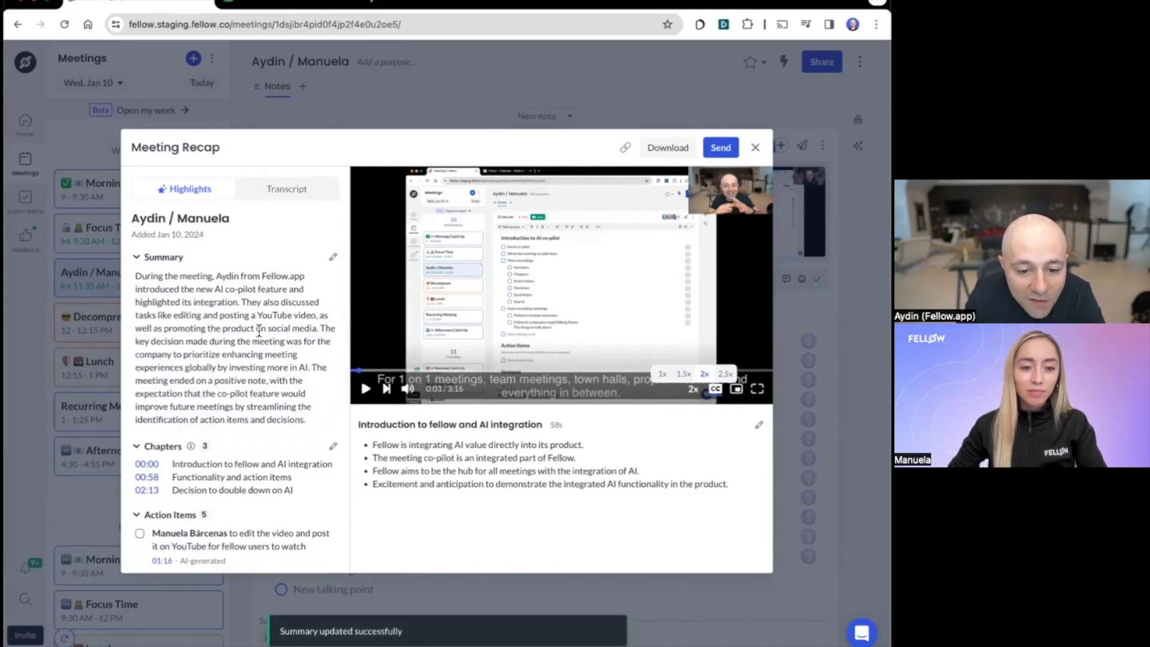
Highlight the summary phrase about investing more in AI and scroll down the recap
drag(277, 328, 301, 341)
drag(237, 368, 297, 371)
scroll(307, 369, down, 1)
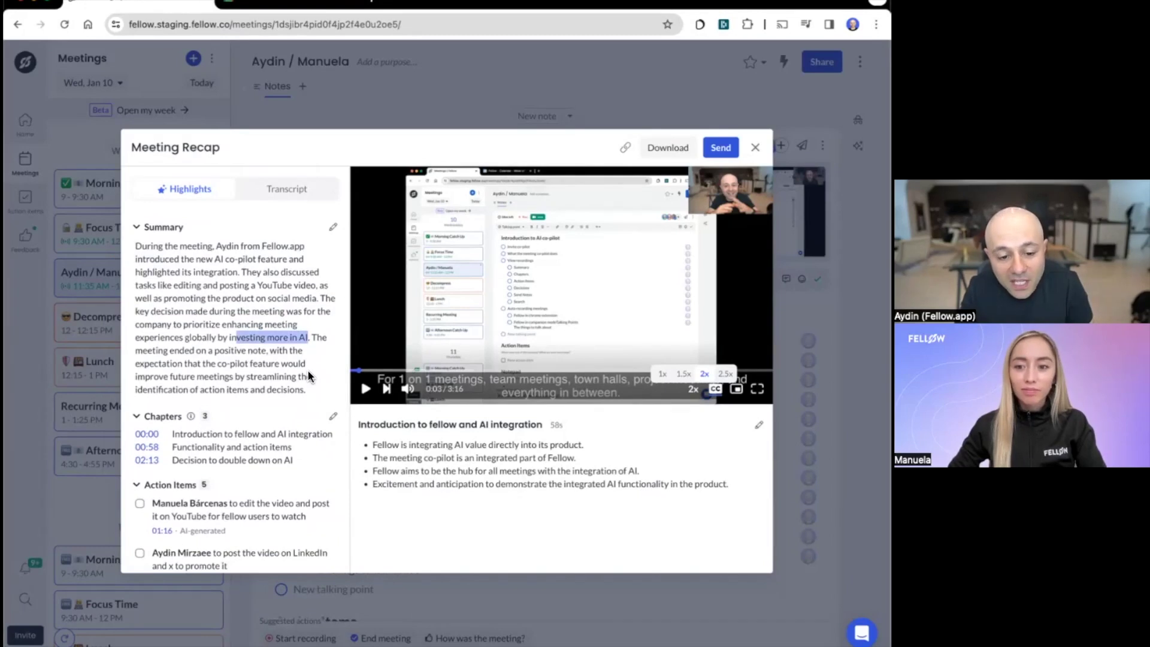
scroll(307, 369, down, 1)
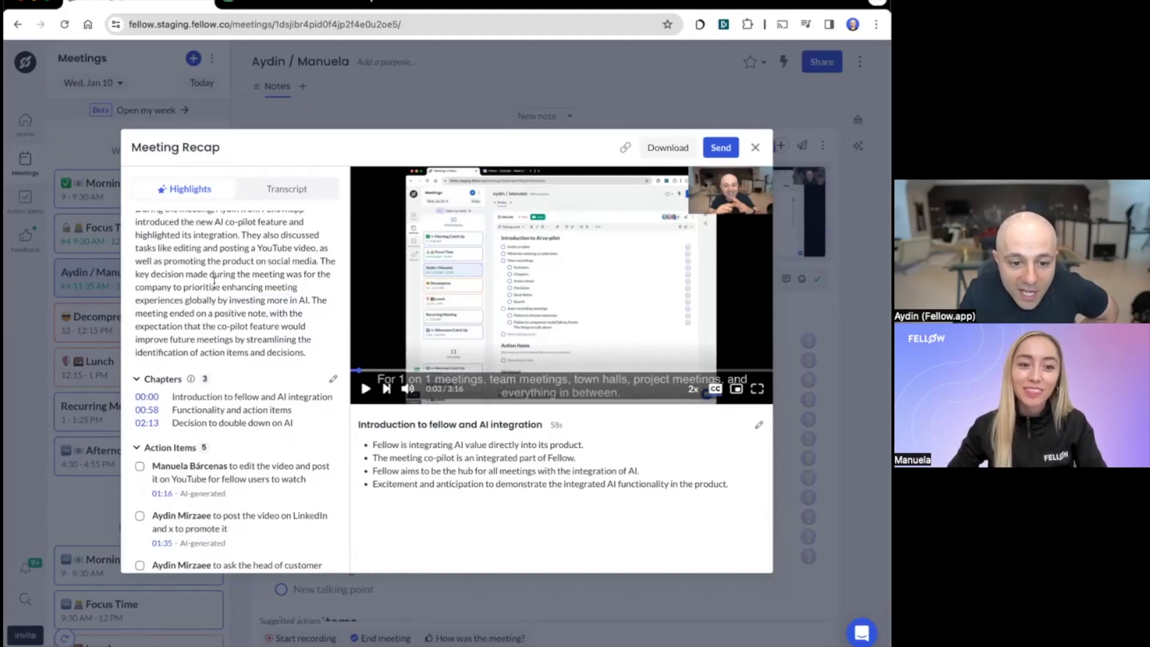
Switch the recap to the Transcript tab and scroll through the timestamped speaker lines
click(287, 191)
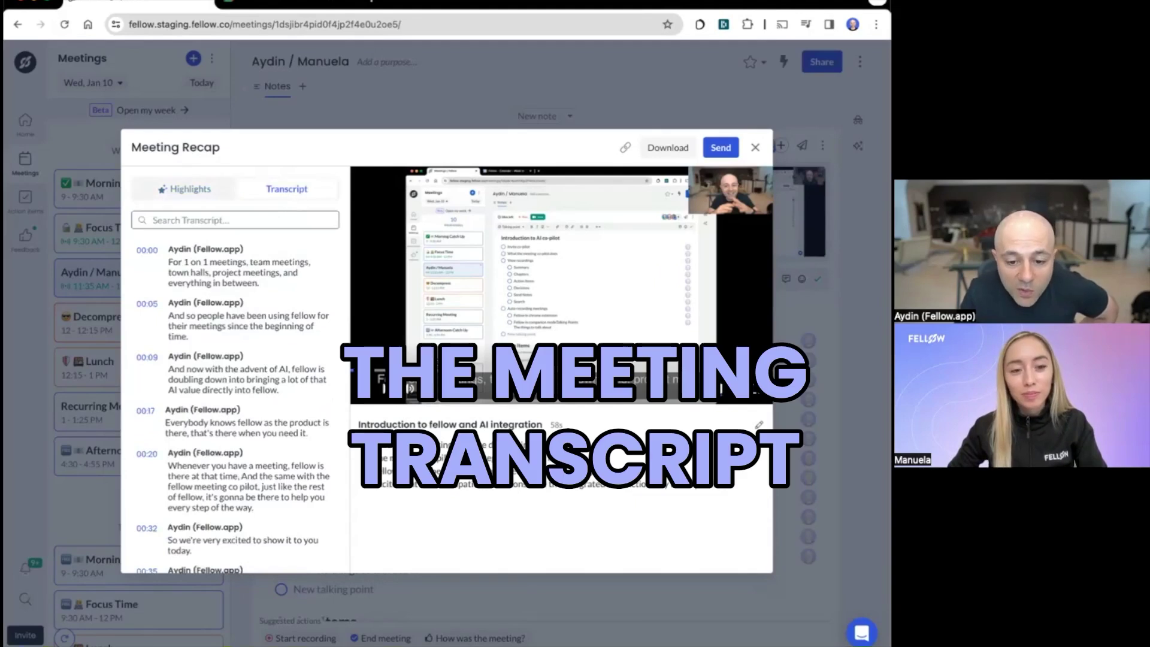
scroll(267, 357, down, 2)
scroll(246, 368, up, 3)
scroll(245, 366, down, 3)
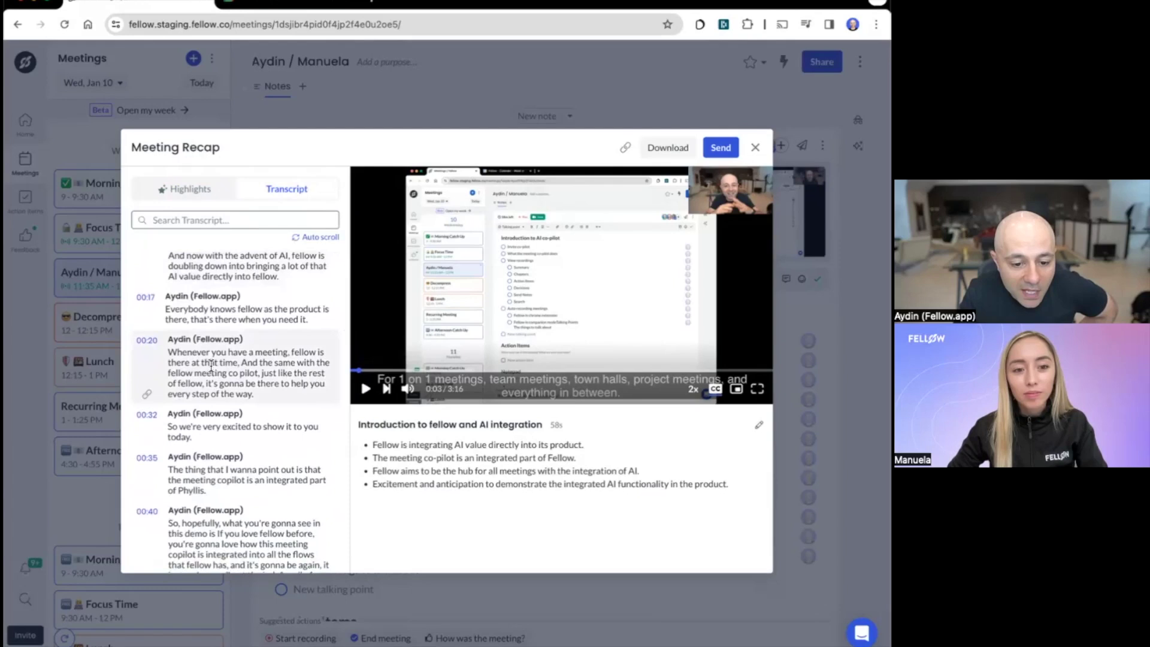
Filter the transcript to 'decision', play from 02:13, and copy the 02:17 line's link
click(222, 219)
text(dec)
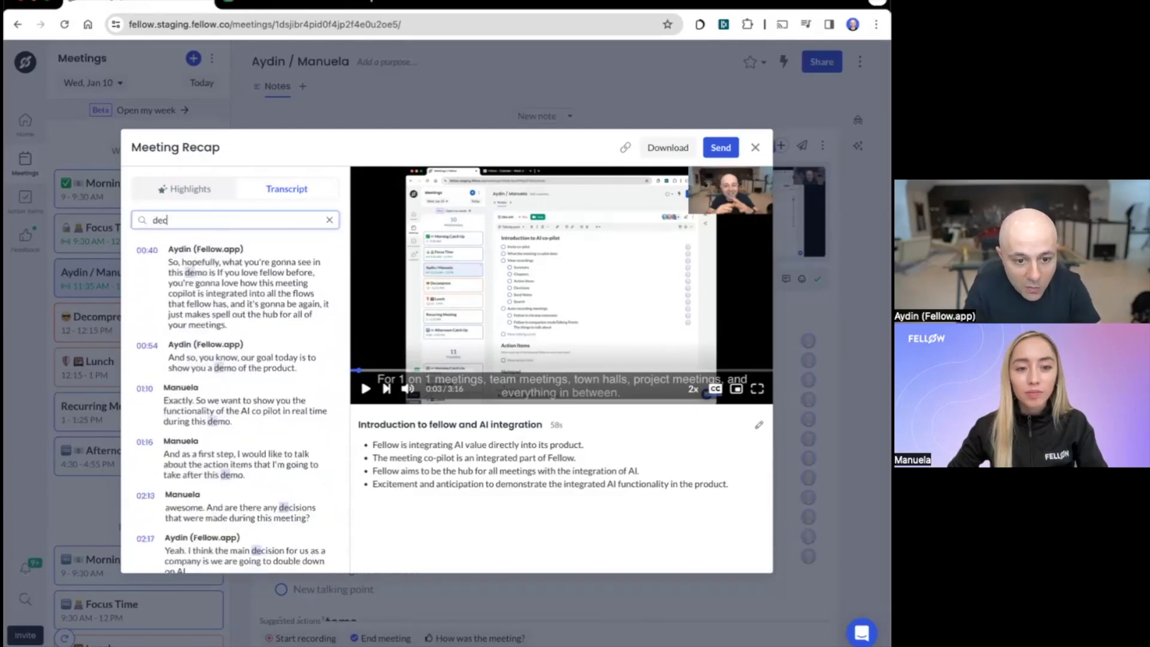
text(ision)
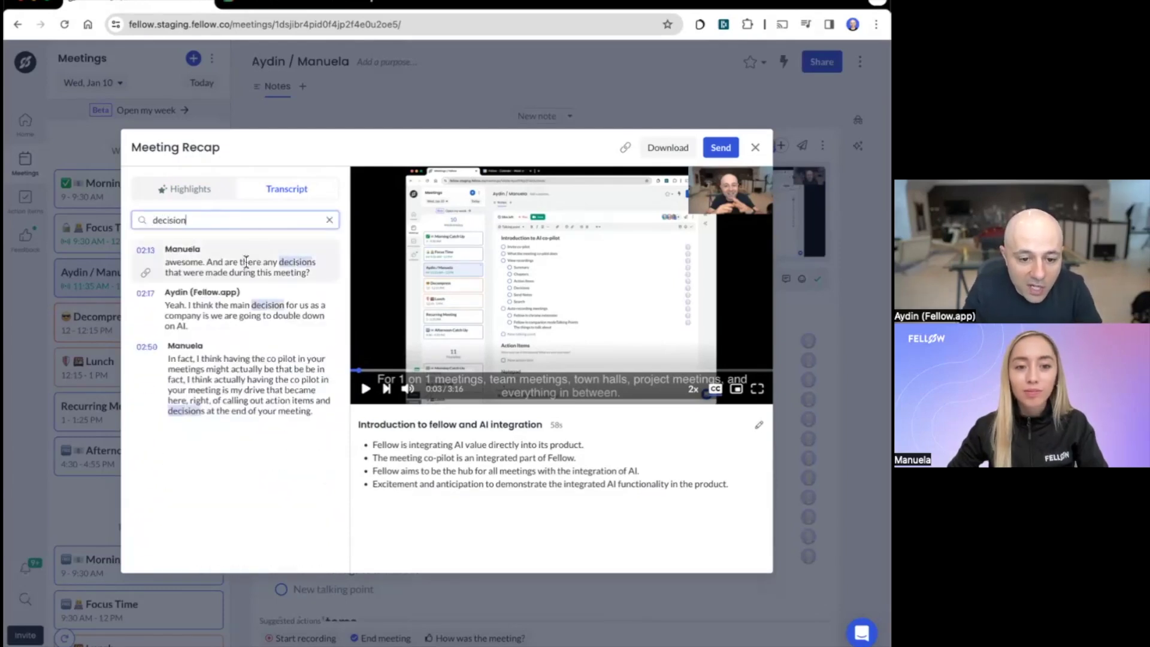
click(146, 250)
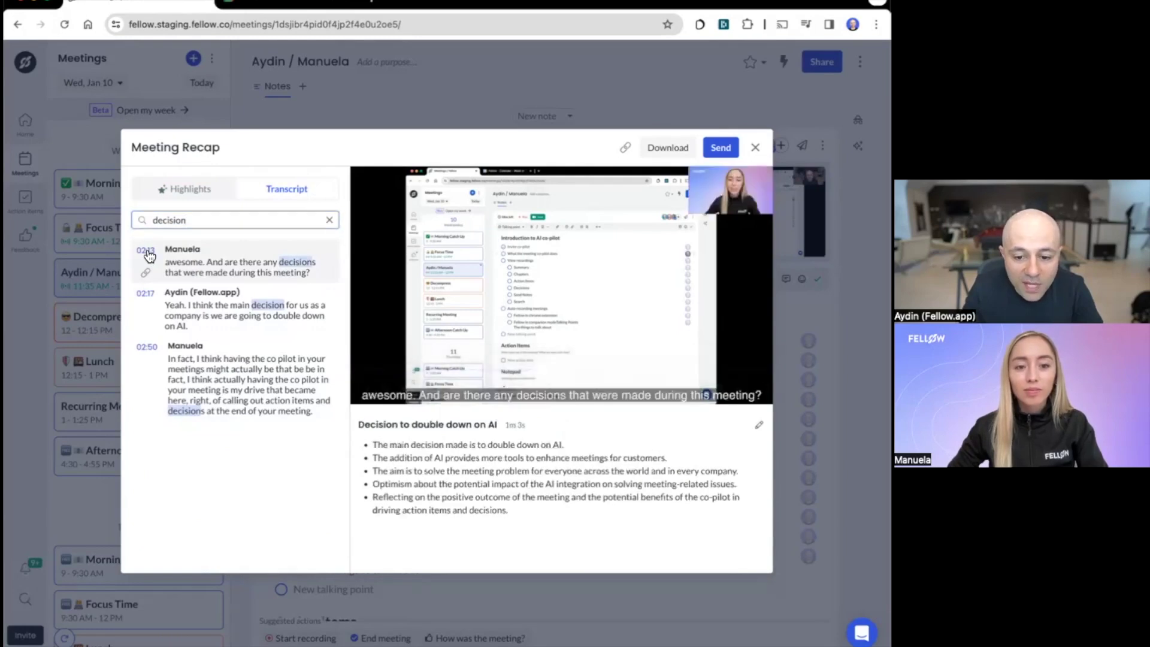
click(367, 390)
click(367, 391)
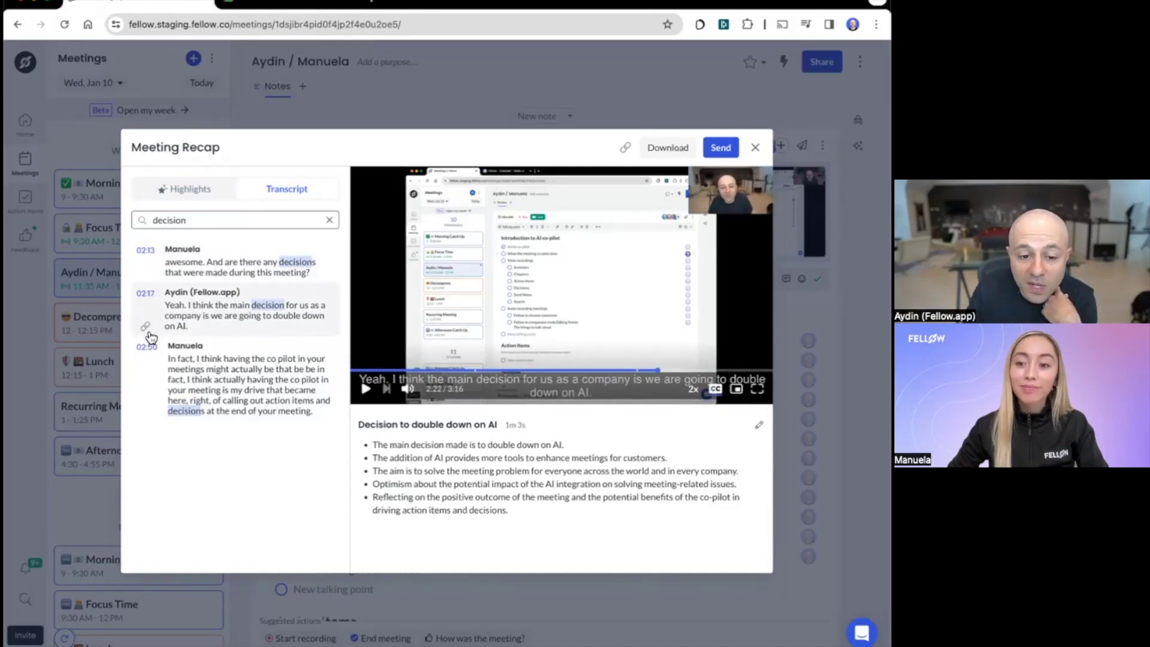
click(147, 328)
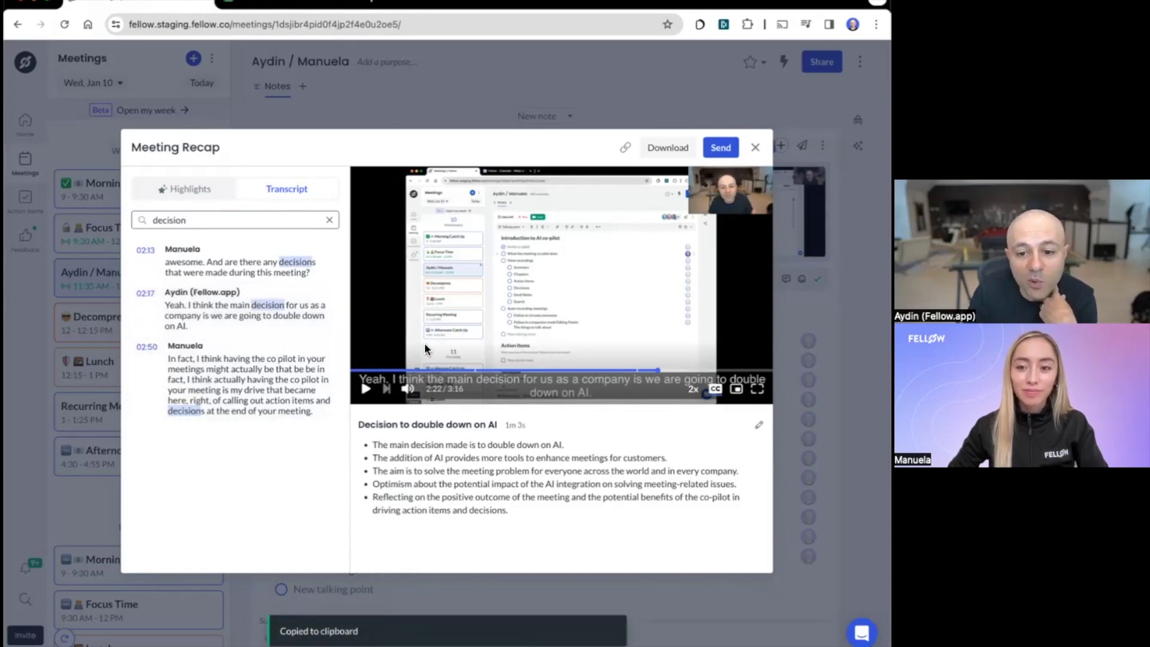
Clear the transcript search and return to the recap Highlights
click(330, 220)
click(192, 189)
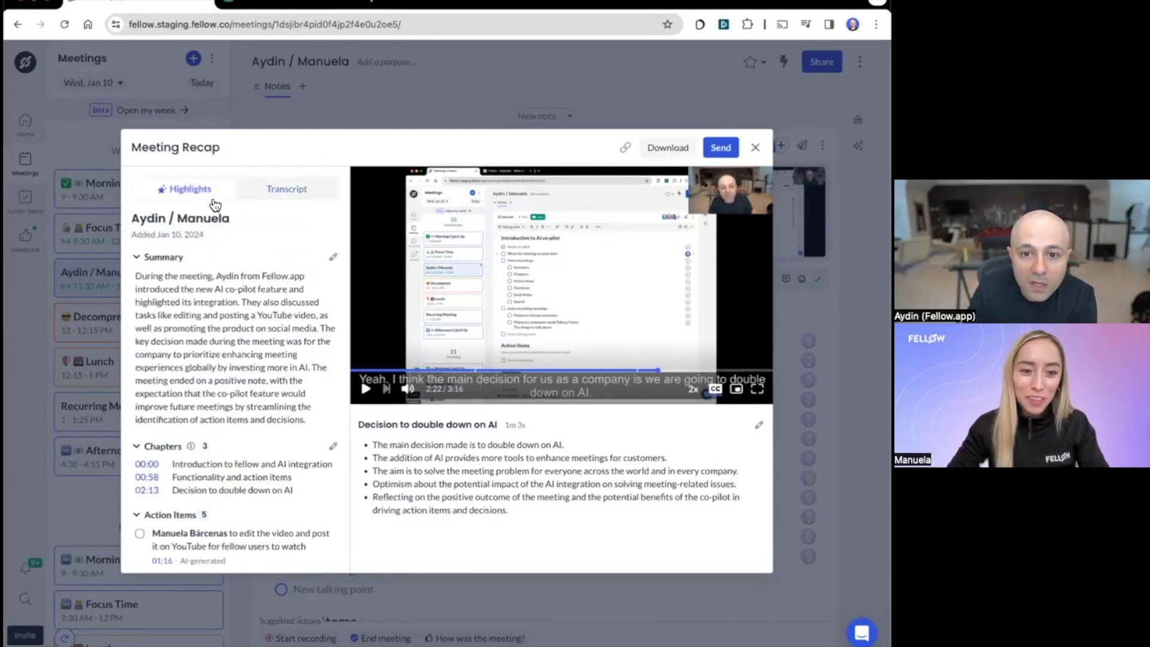
scroll(244, 235, down, 5)
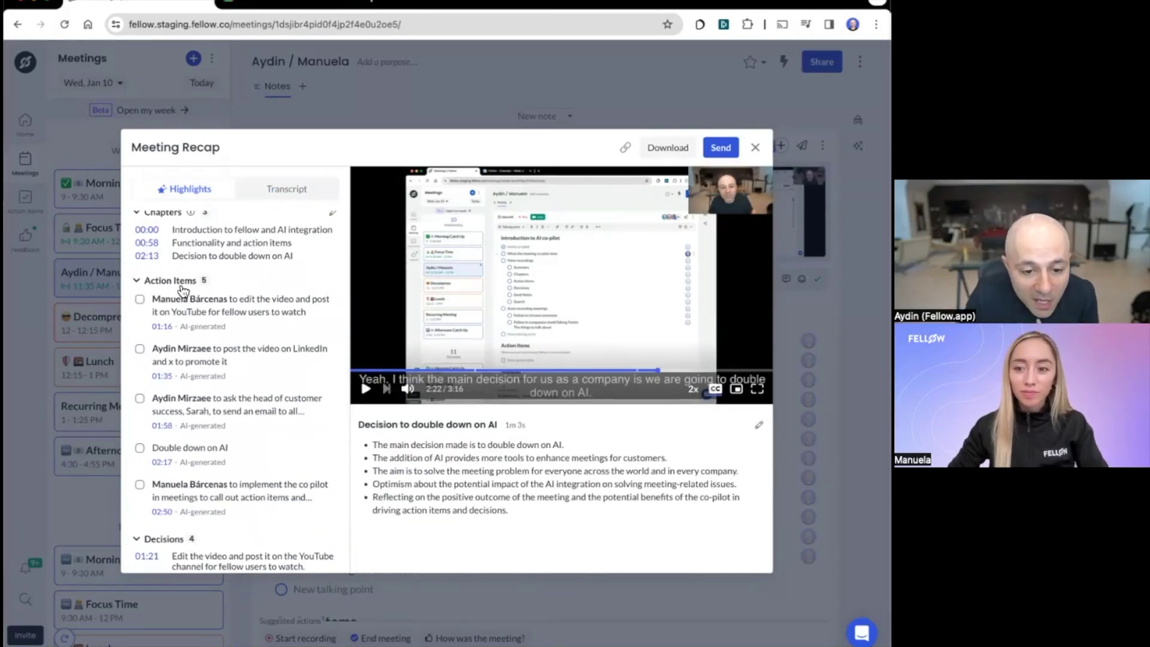
Add the 1:16, 1:35 and 1:58 suggested action items to the meeting notes
mouse_move(154, 305)
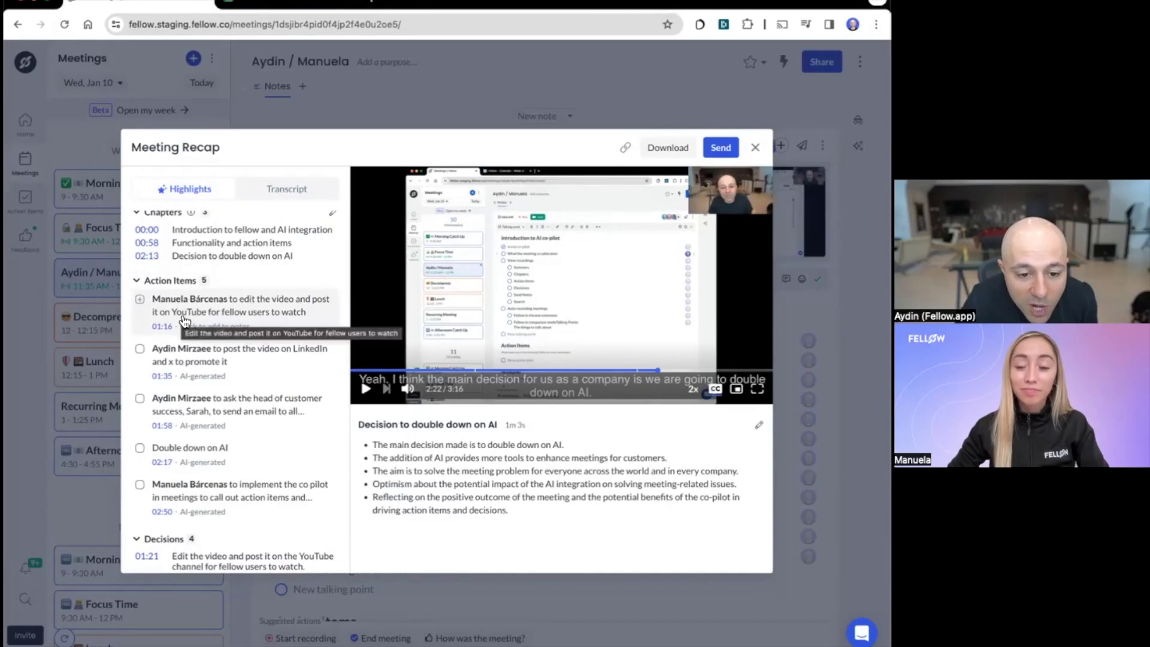
click(140, 299)
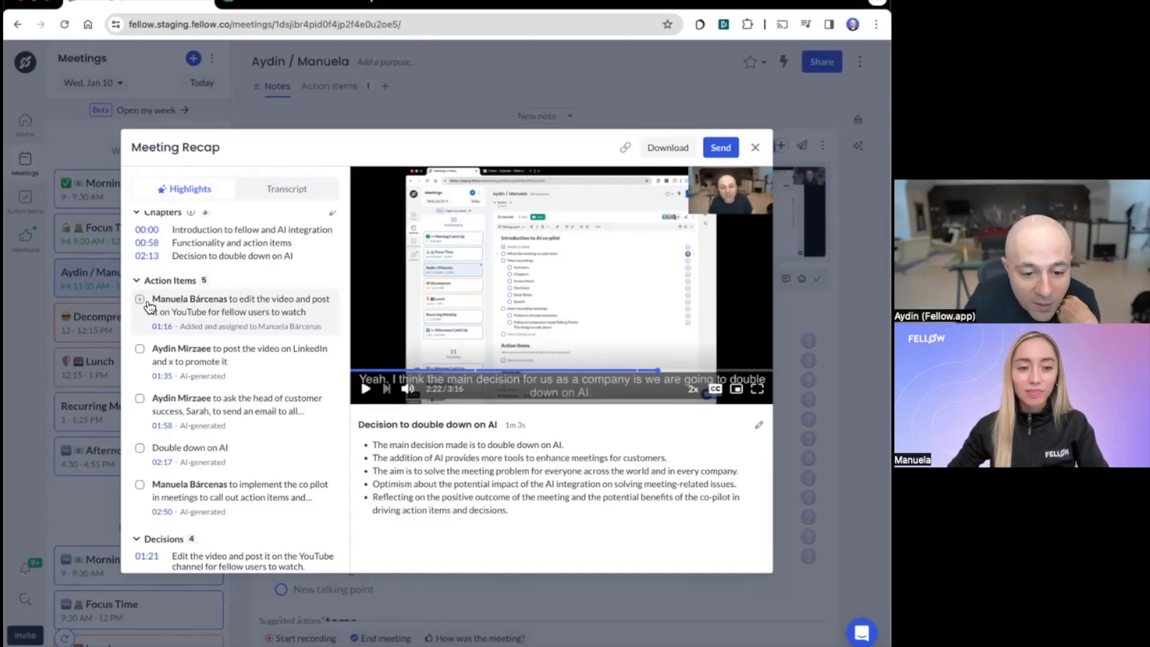
mouse_move(146, 354)
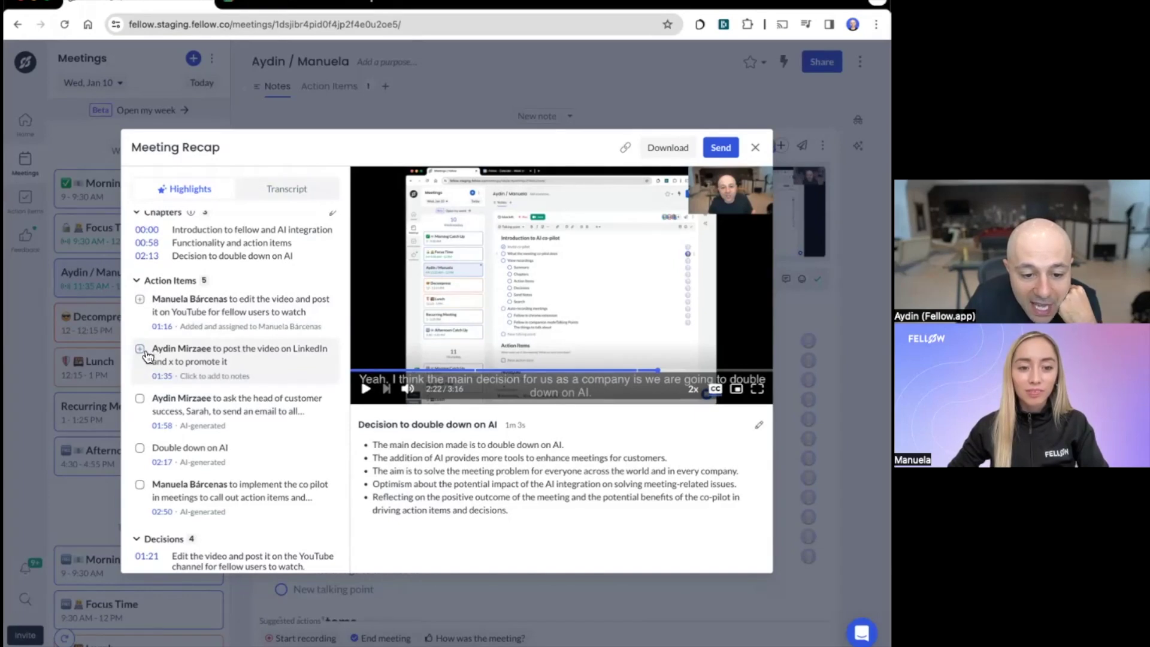
click(139, 349)
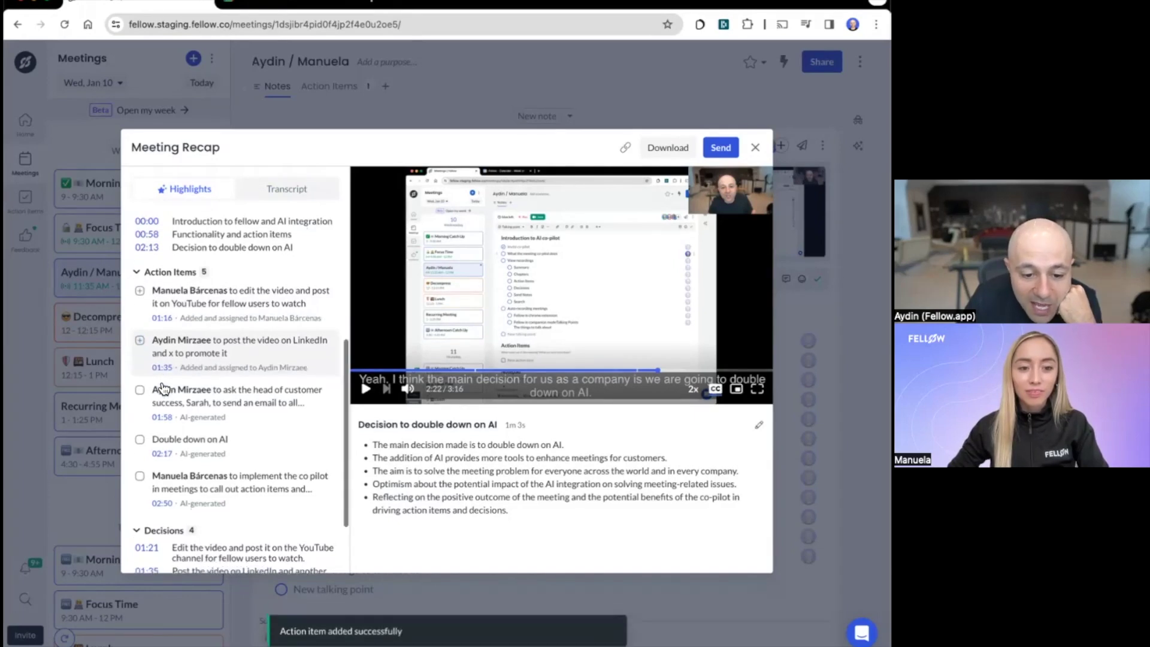
mouse_move(151, 398)
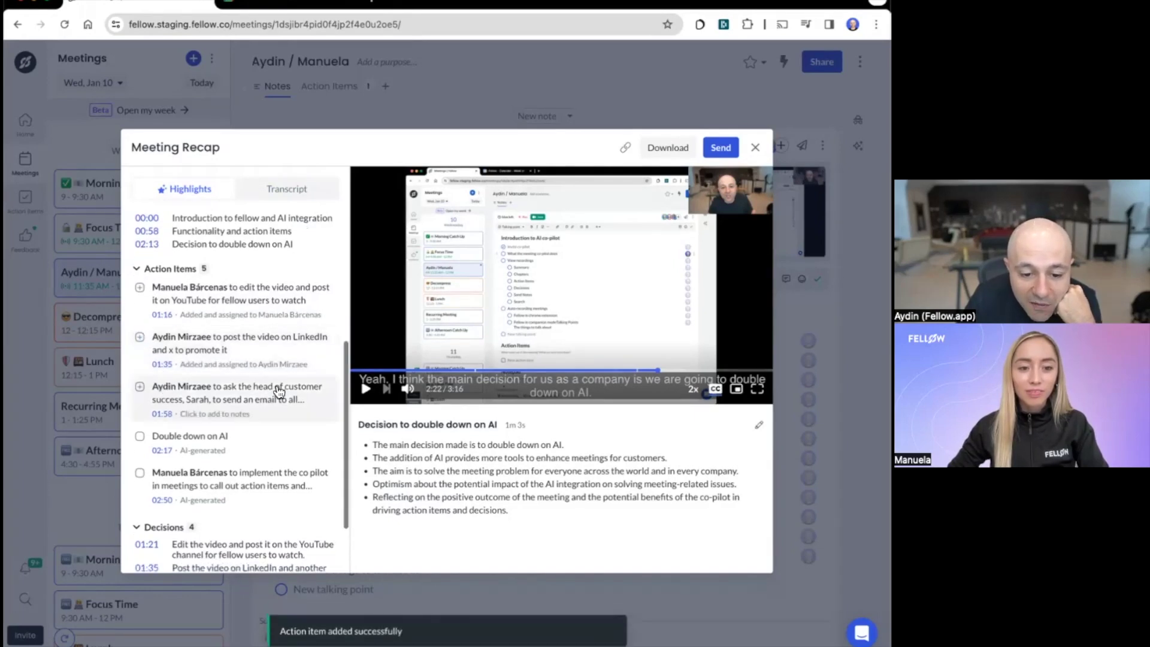
click(140, 387)
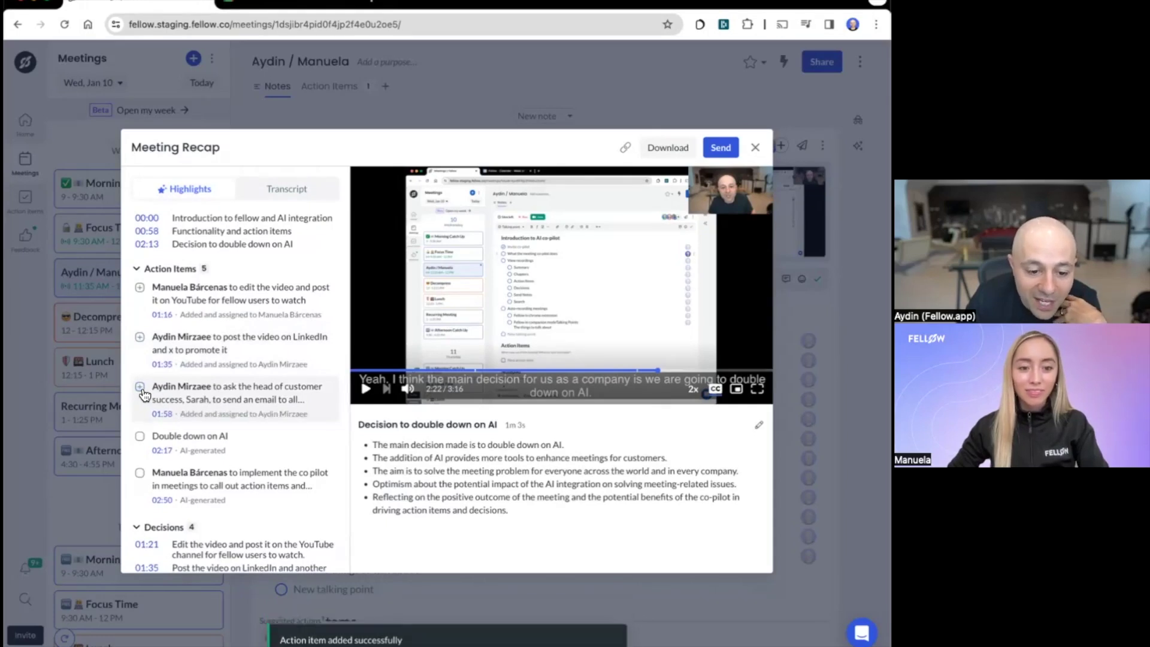
scroll(311, 455, down, 1)
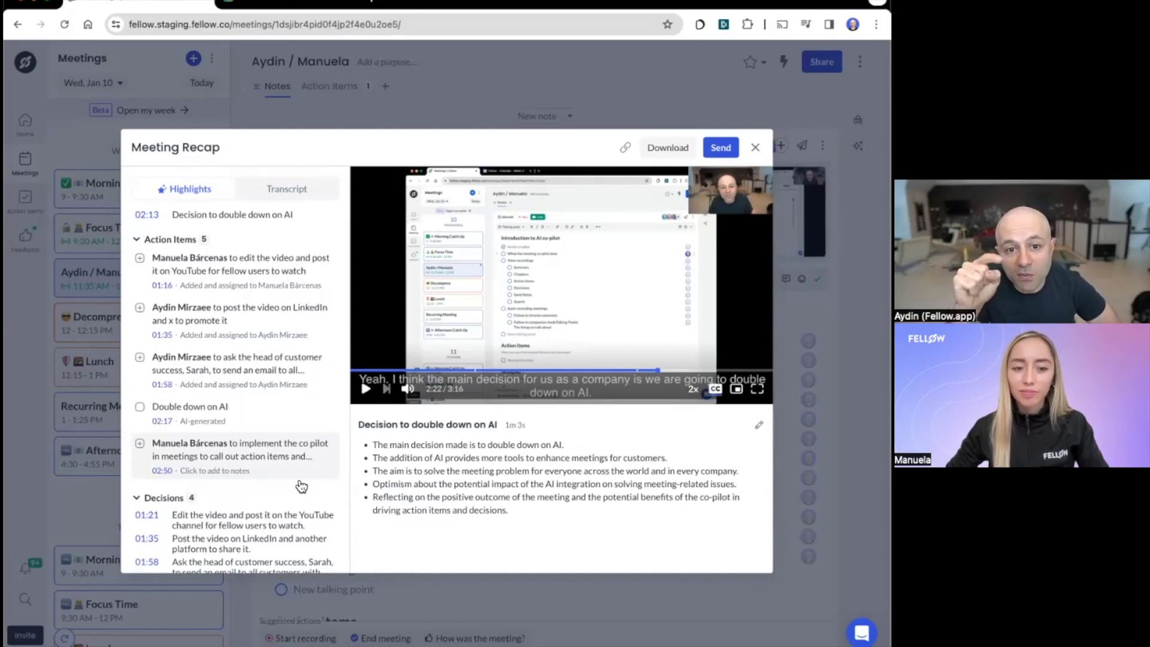
scroll(273, 408, down, 2)
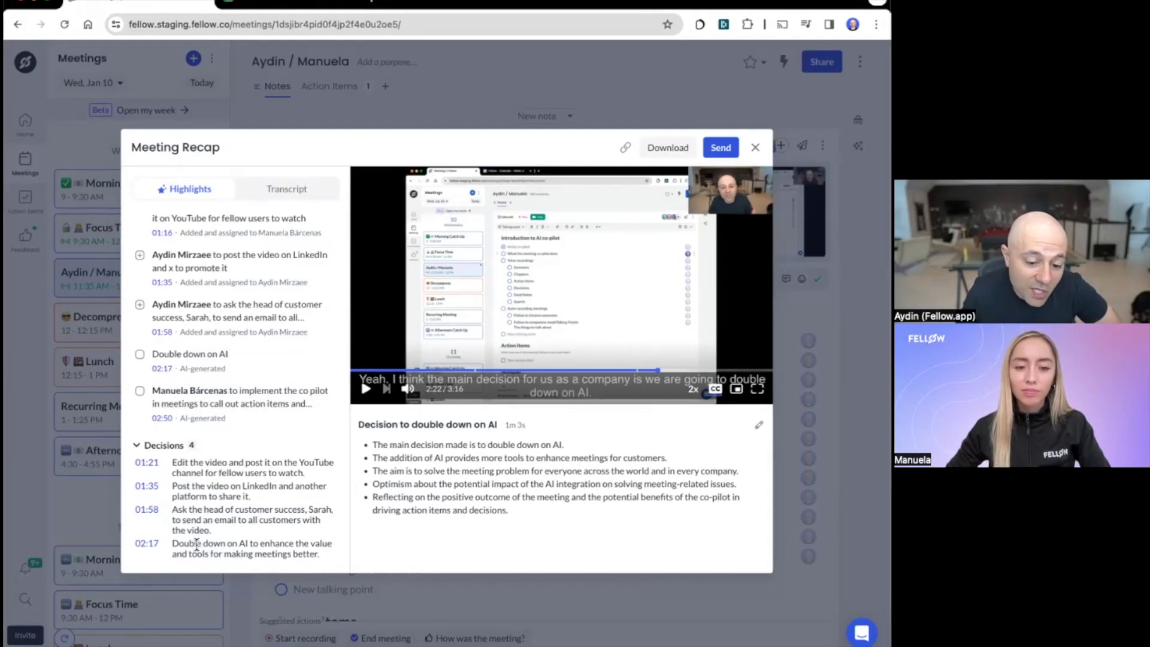
drag(184, 545, 326, 552)
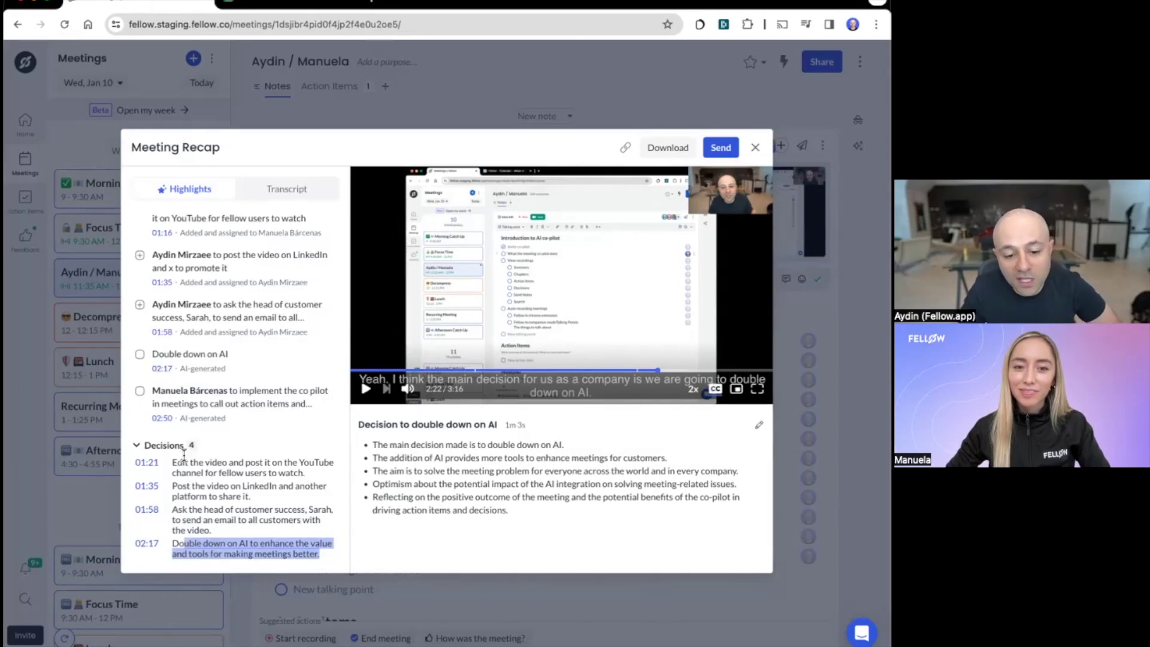
click(200, 479)
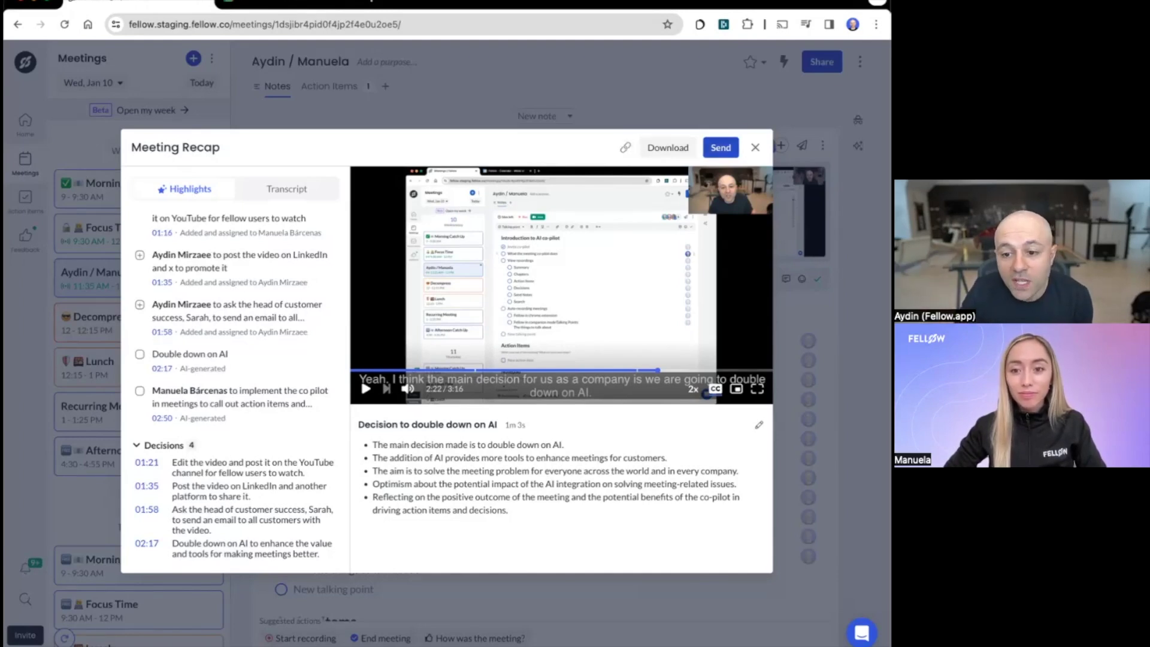
Change the recap link access from Private to Public and close the Send meeting recap dialog
click(720, 147)
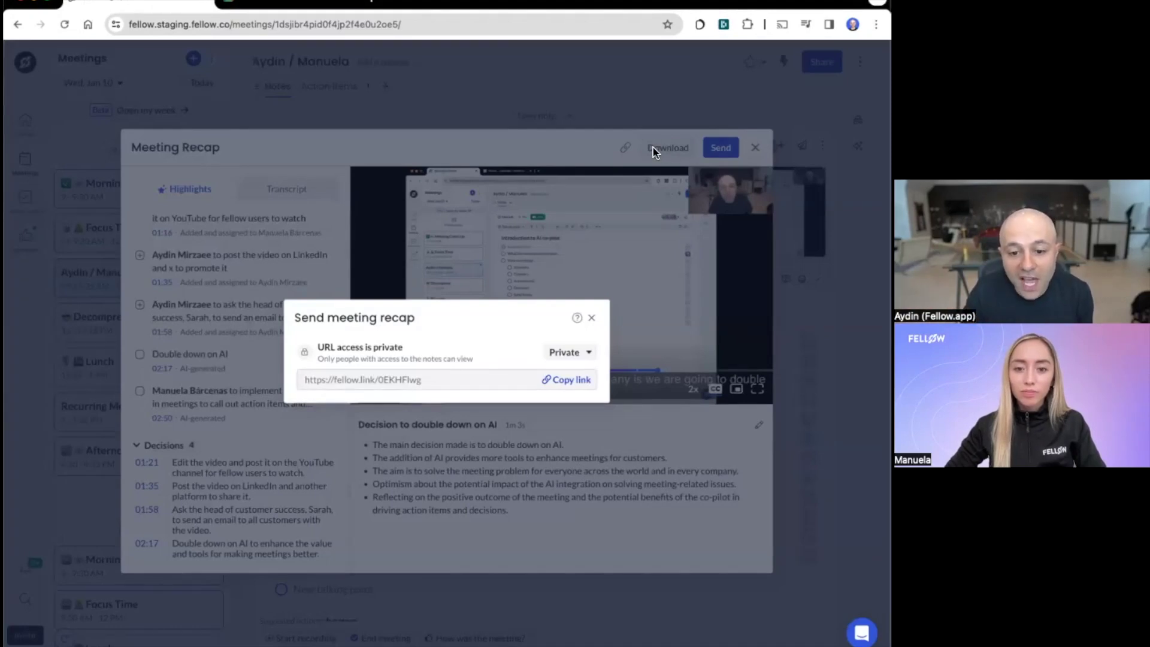
click(567, 362)
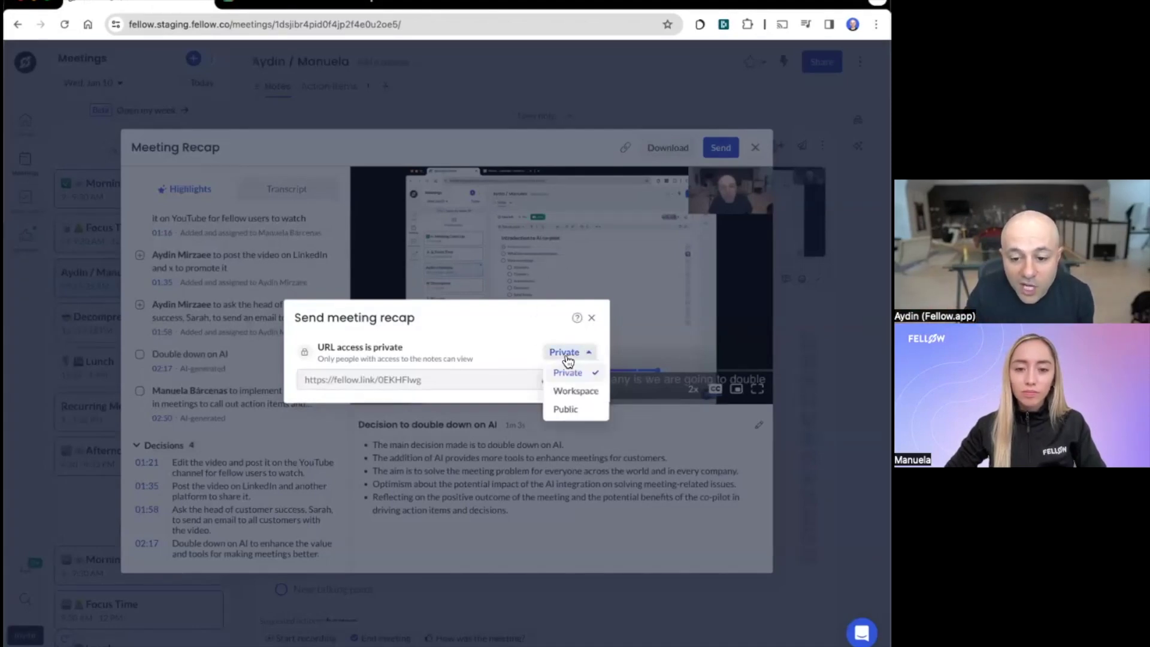
click(567, 410)
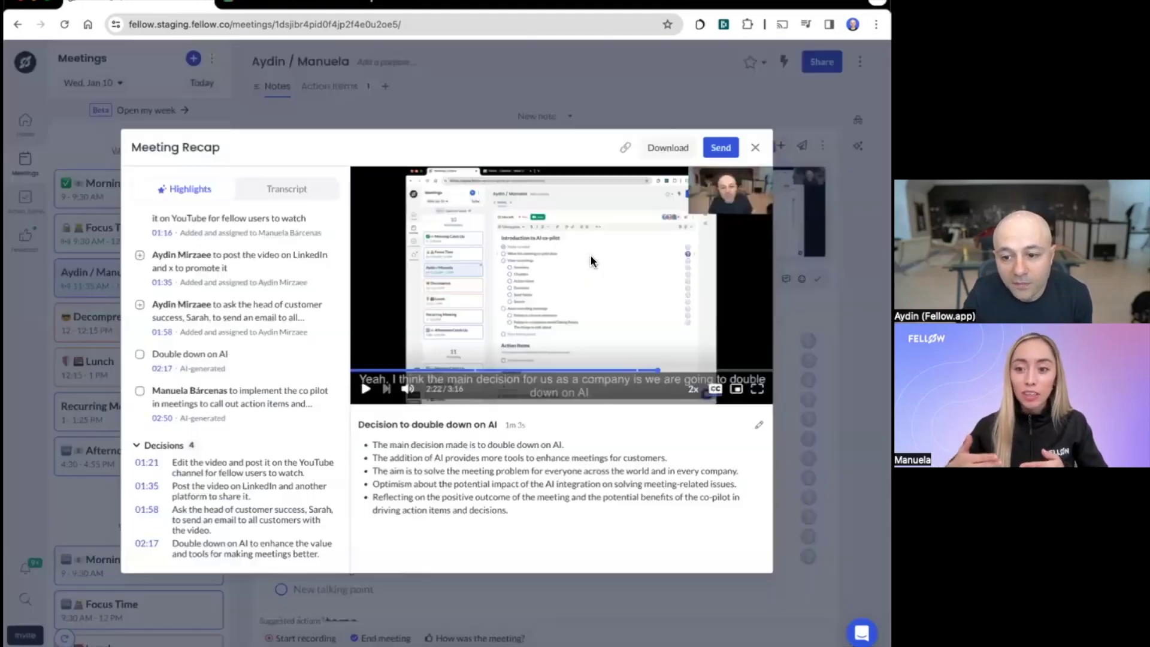
click(593, 261)
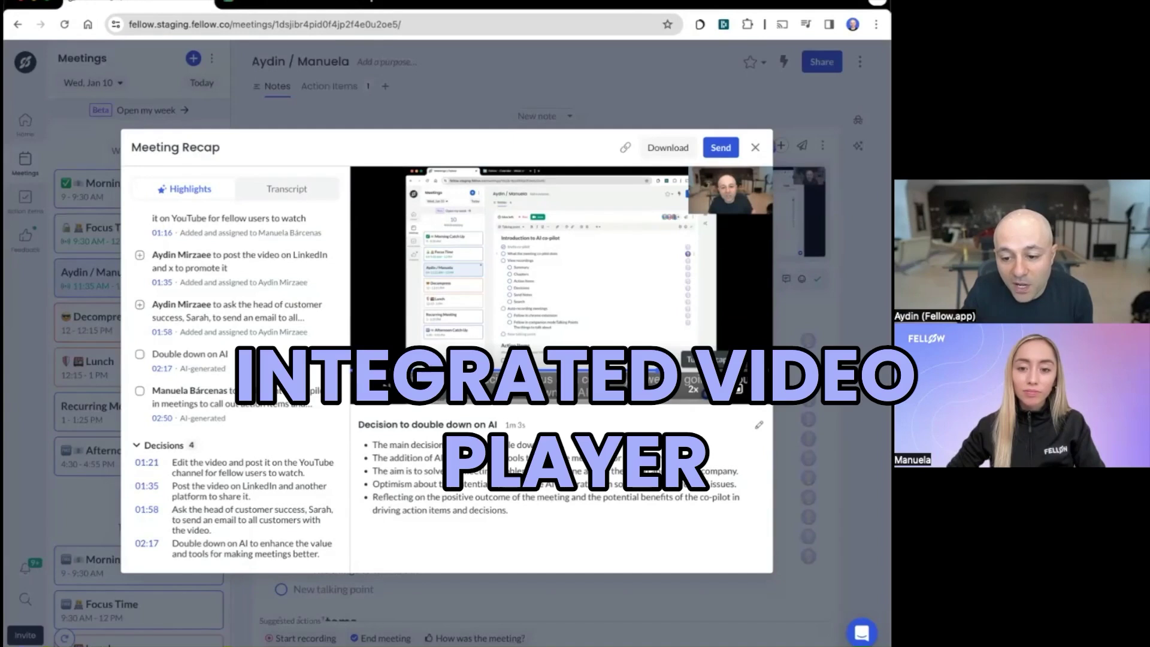
Toggle the video captions off and back on, then skip the recording ahead
click(710, 390)
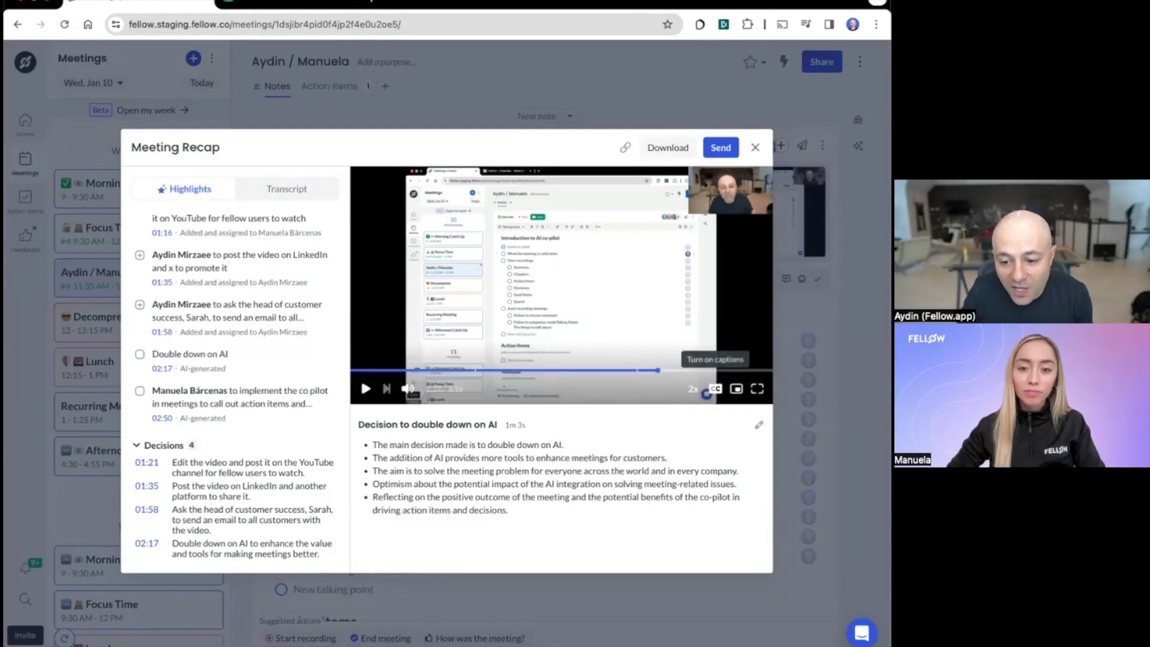
click(710, 390)
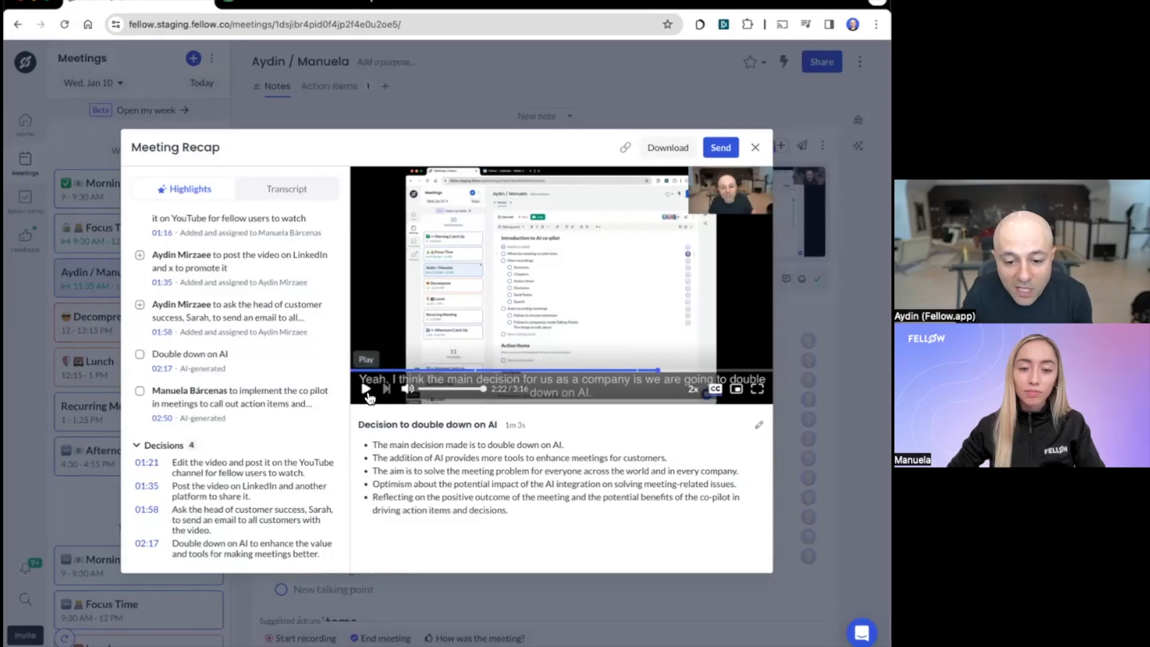
click(387, 389)
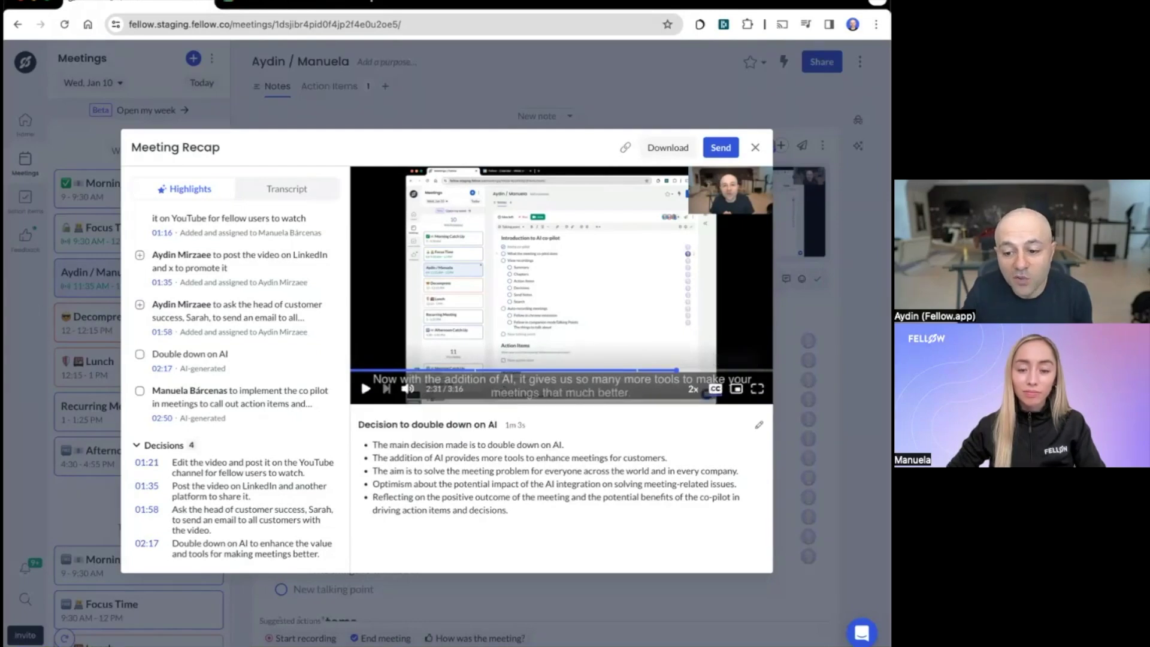
Close the Meeting Recap, then move and enlarge the pop-out video player over the notes
click(736, 388)
mouse_move(663, 98)
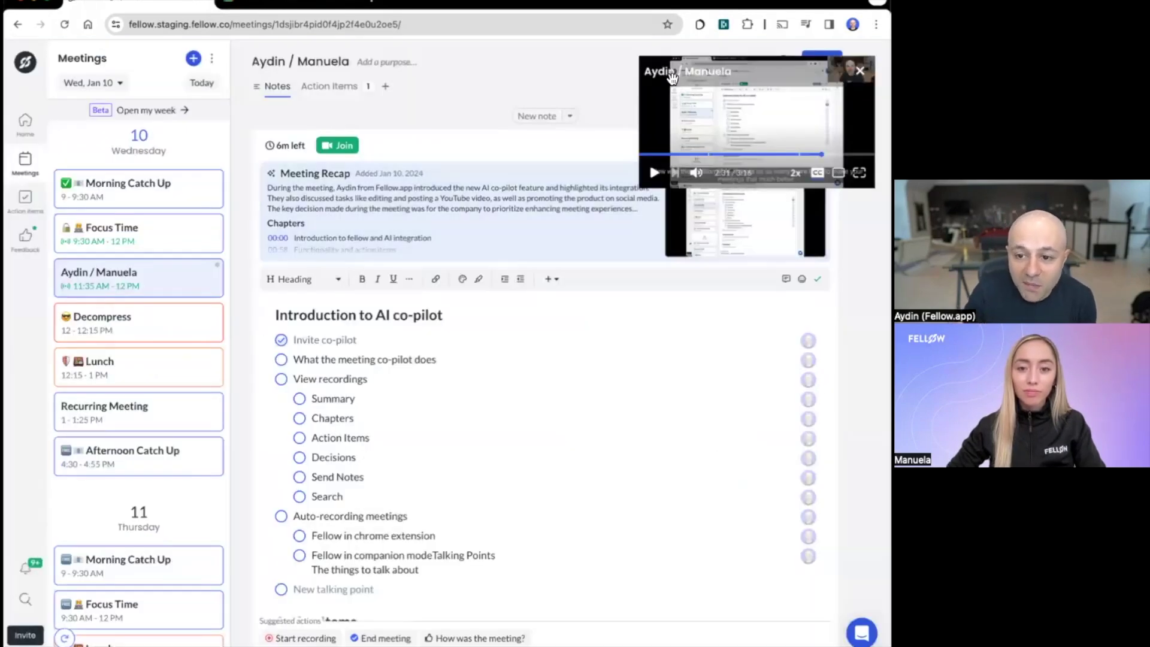
drag(703, 80, 539, 276)
scroll(447, 330, down, 3)
scroll(443, 324, up, 3)
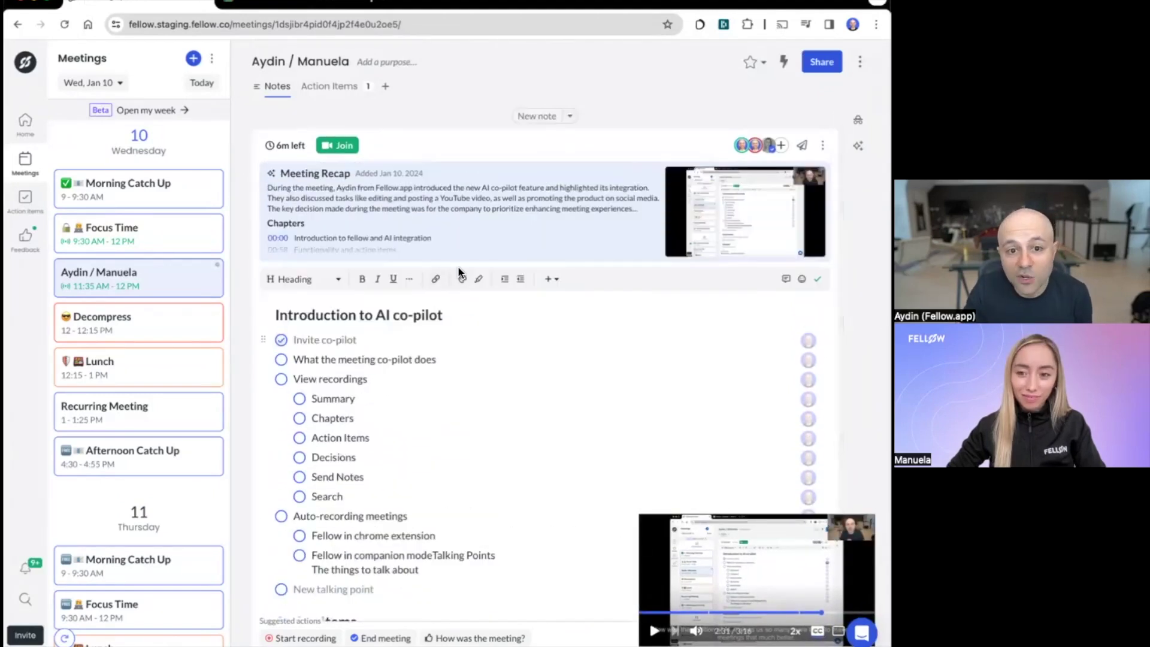
mouse_move(642, 514)
drag(642, 514, 218, 169)
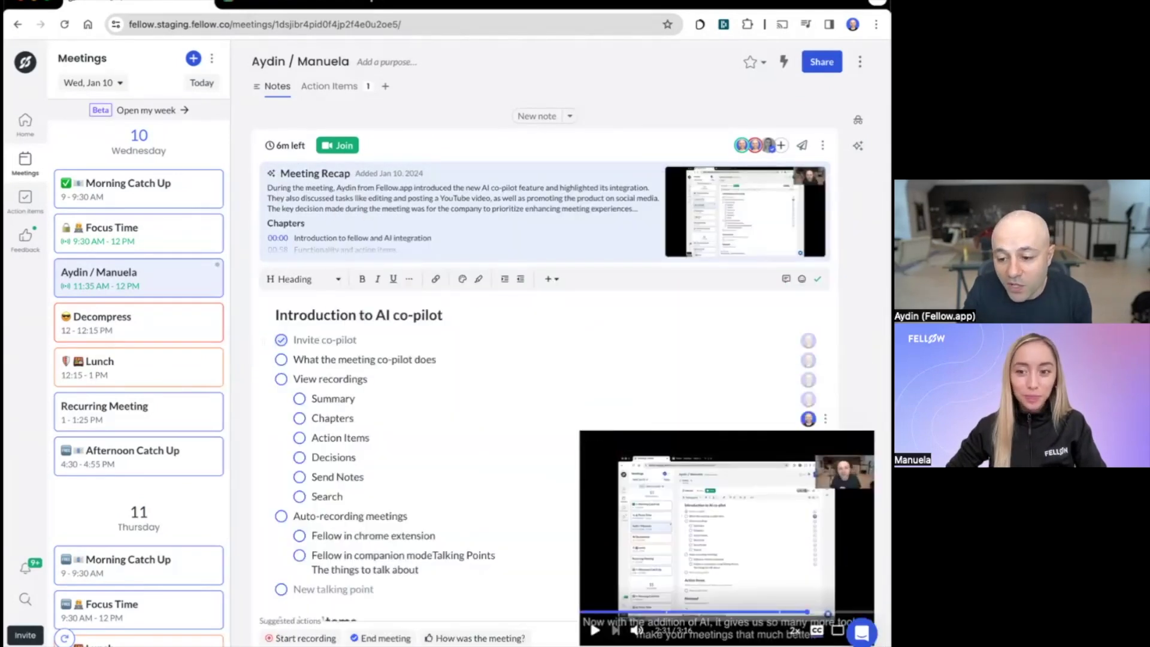
Close the pop-out video player and scroll the notes down toward Action Items
click(858, 445)
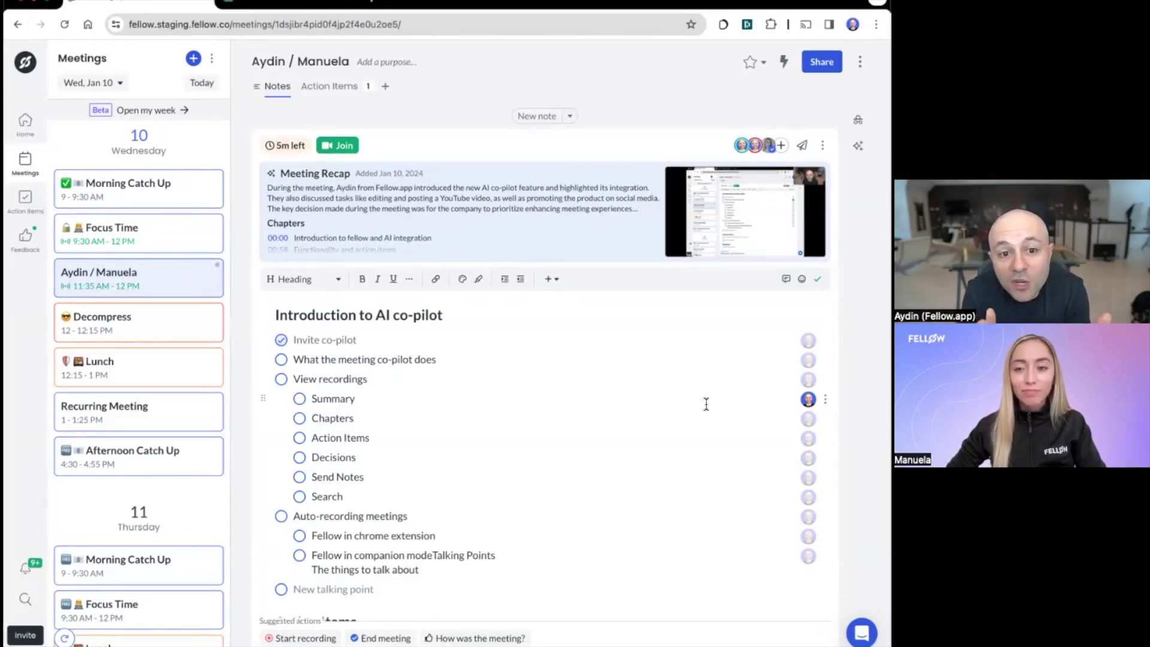
scroll(441, 485, down, 3)
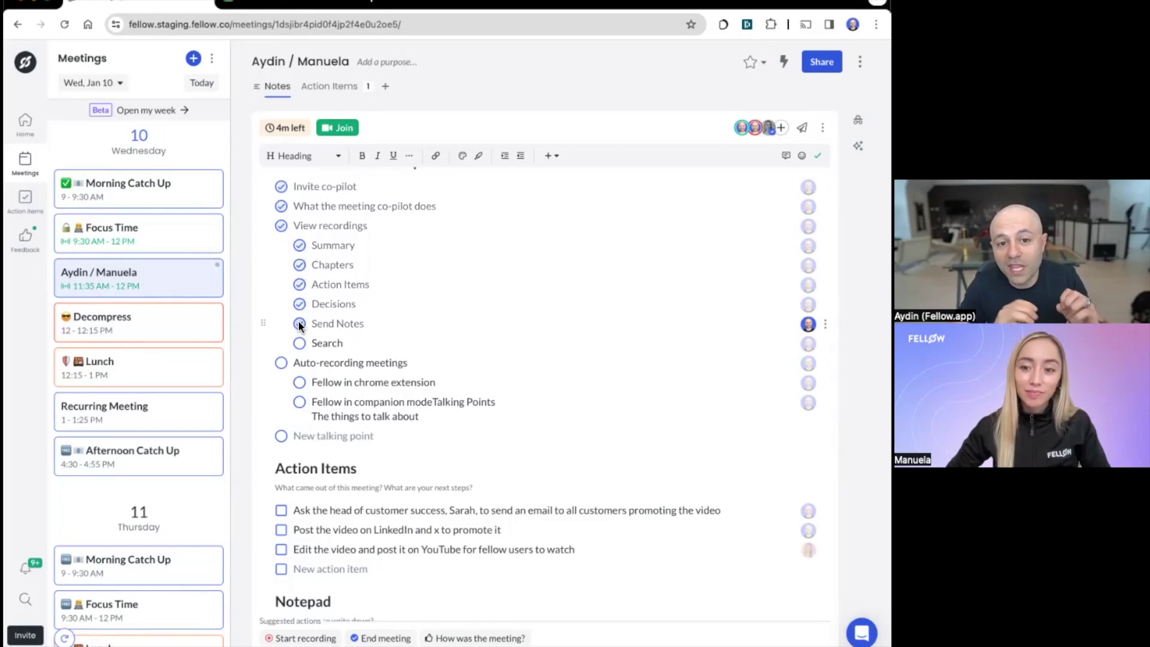
Tick Send Notes, then search 'decision' and filter to the 11 transcript matches
click(299, 324)
click(35, 126)
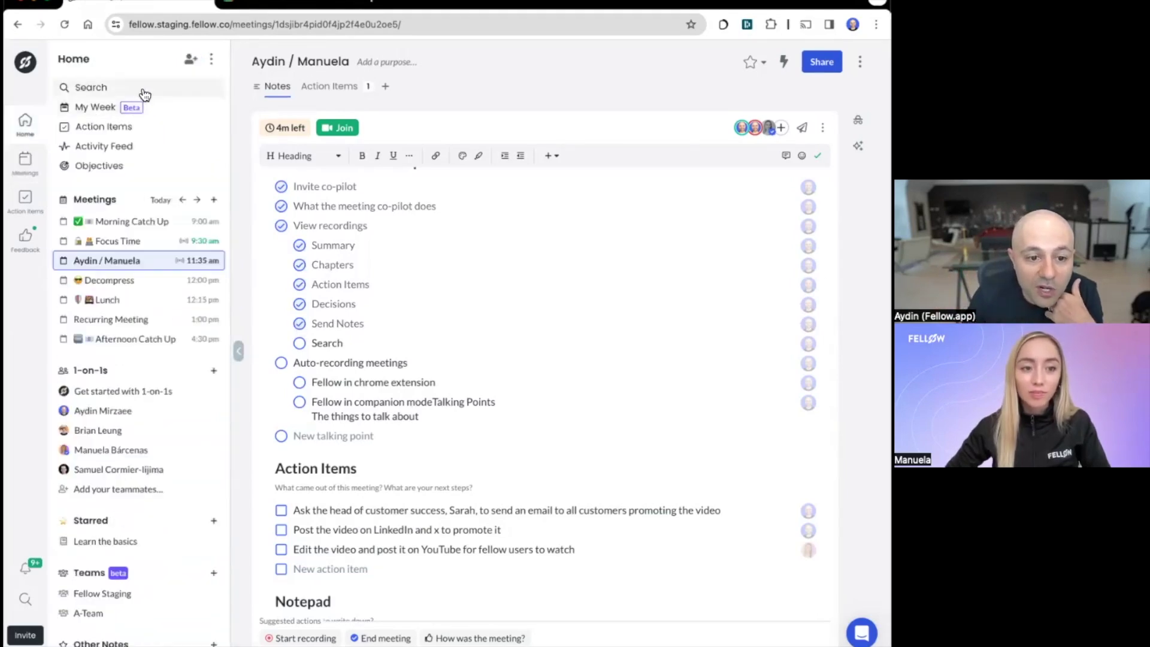
click(106, 88)
text(decision)
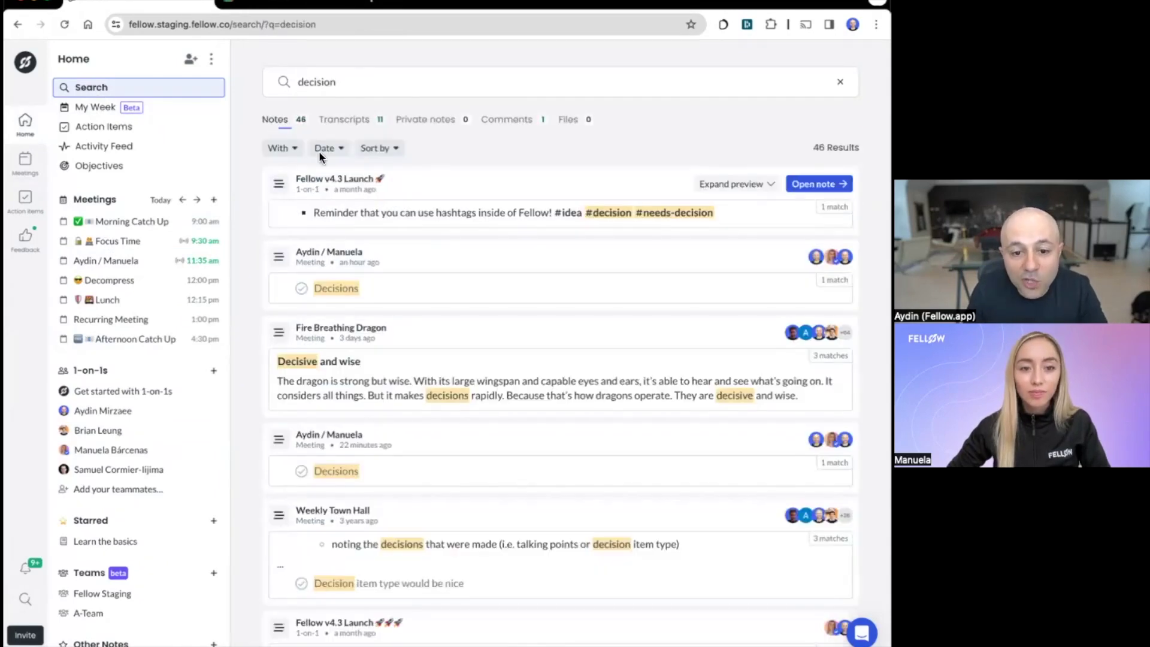
click(342, 127)
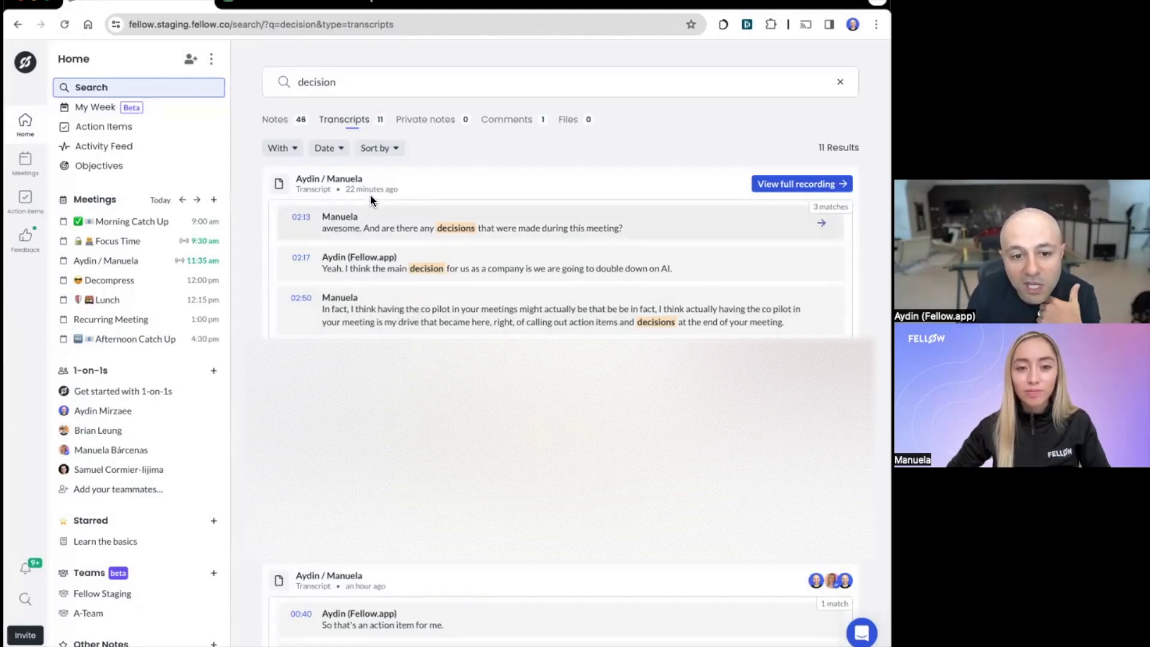
Open today's 1 PM Recurring Meeting notes from the Meetings list
click(17, 25)
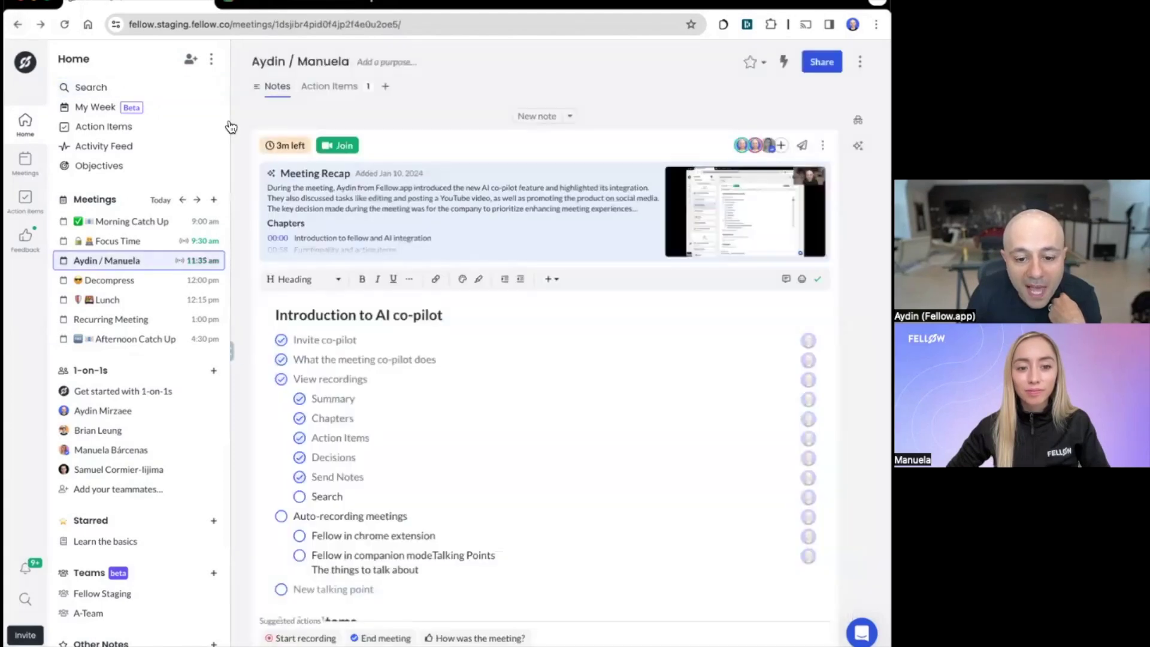
click(42, 170)
scroll(444, 342, down, 1)
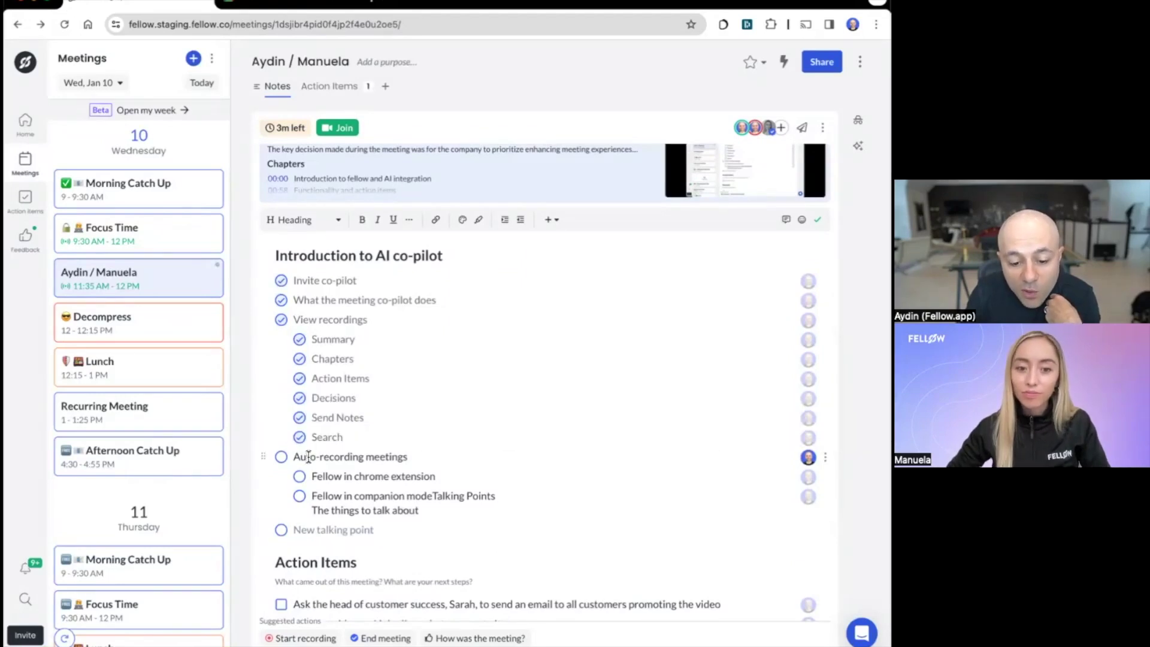
click(98, 418)
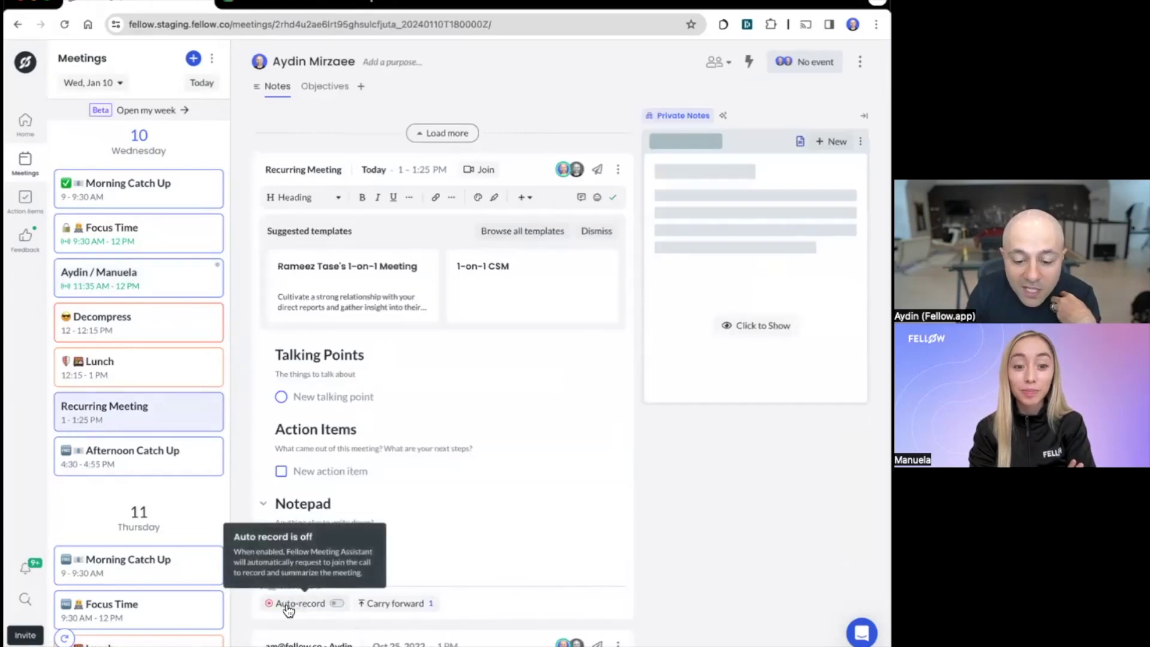
Switch on auto-record for the Recurring Meeting and dismiss the suggested templates
click(329, 605)
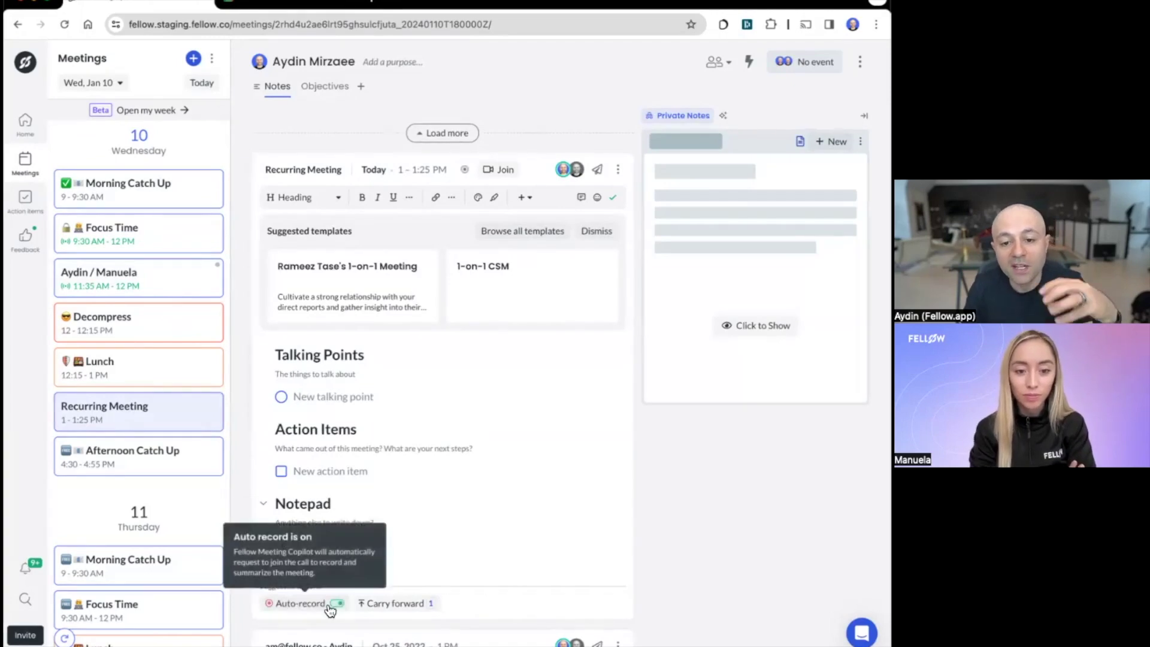
mouse_move(465, 176)
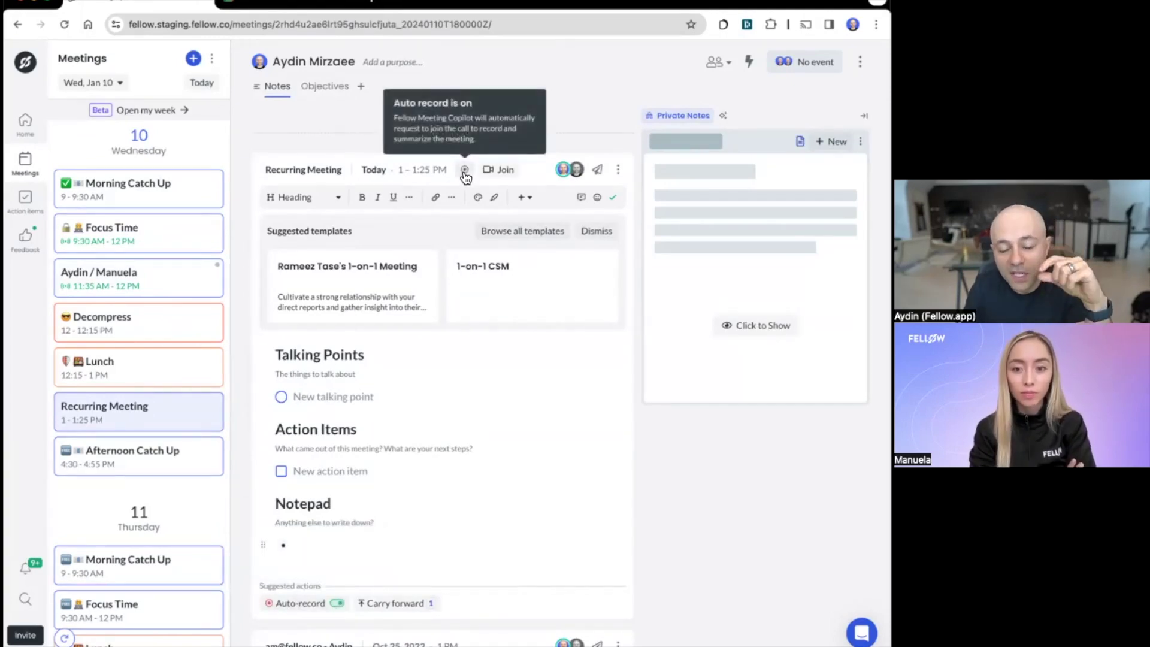
click(596, 231)
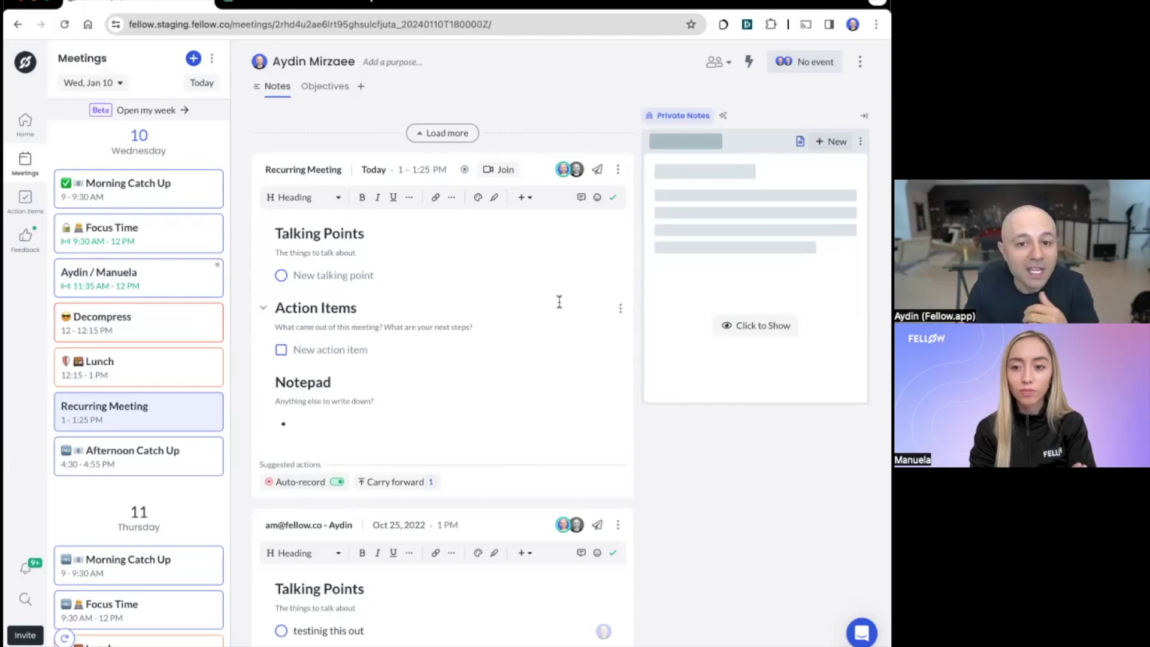
Verify auto-record is on in the series' Automations settings, then reopen the earlier one-on-one notes
click(467, 173)
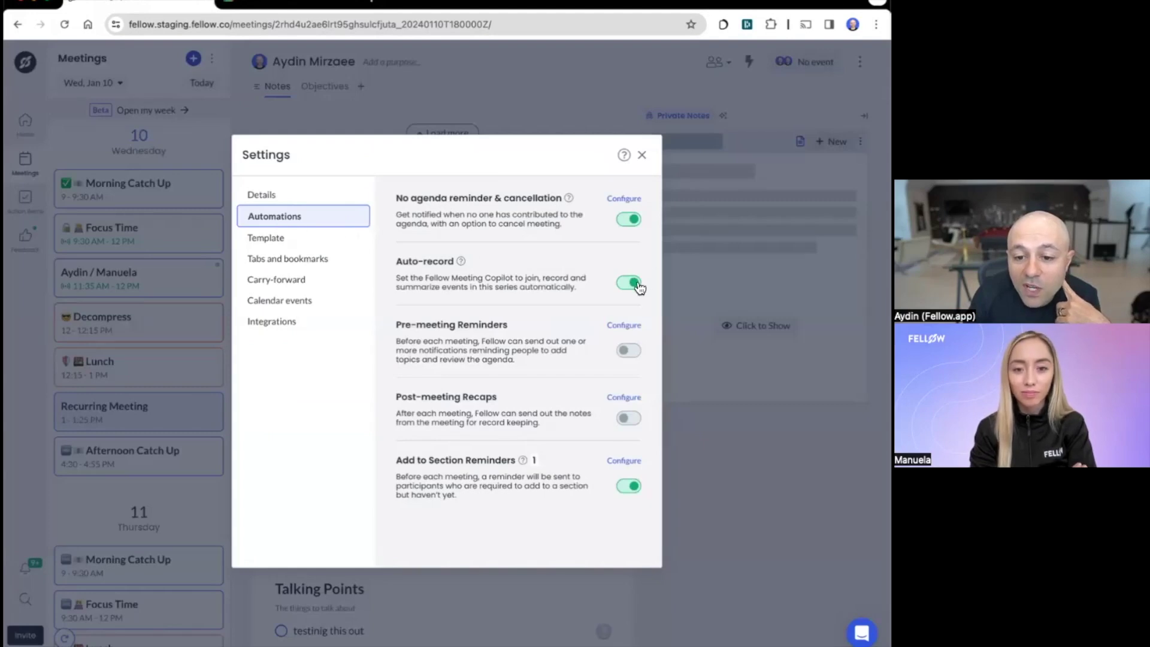
click(642, 156)
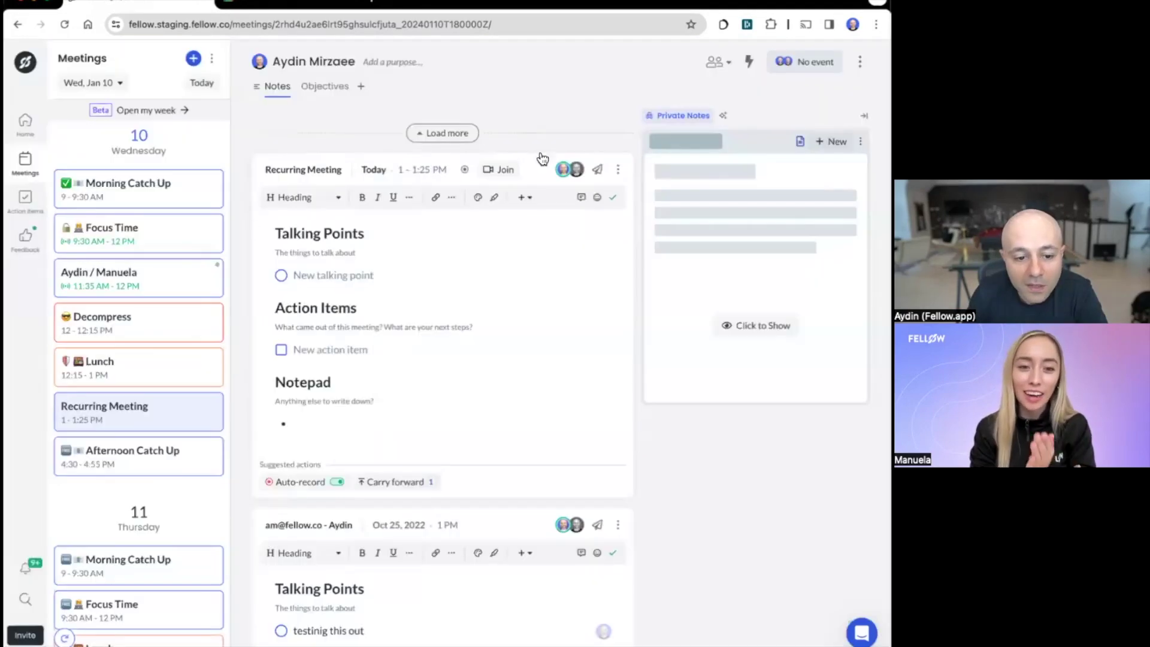
click(181, 274)
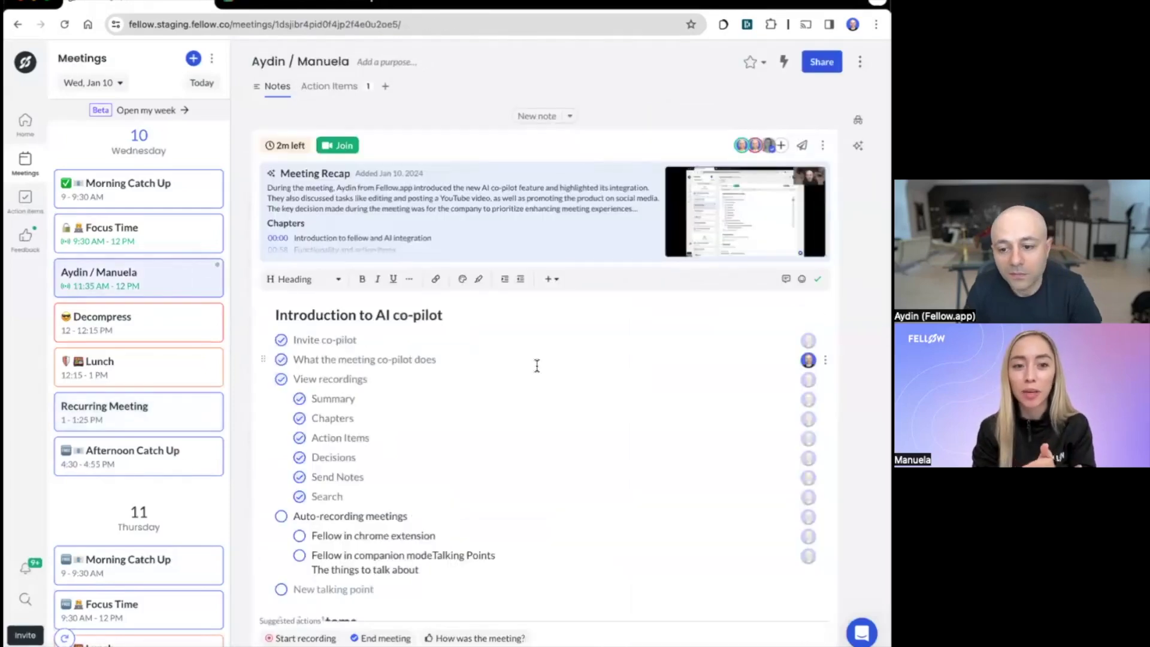
Scroll through the one-on-one notes to review the Meeting Recap and ticked agenda
scroll(537, 366, down, 2)
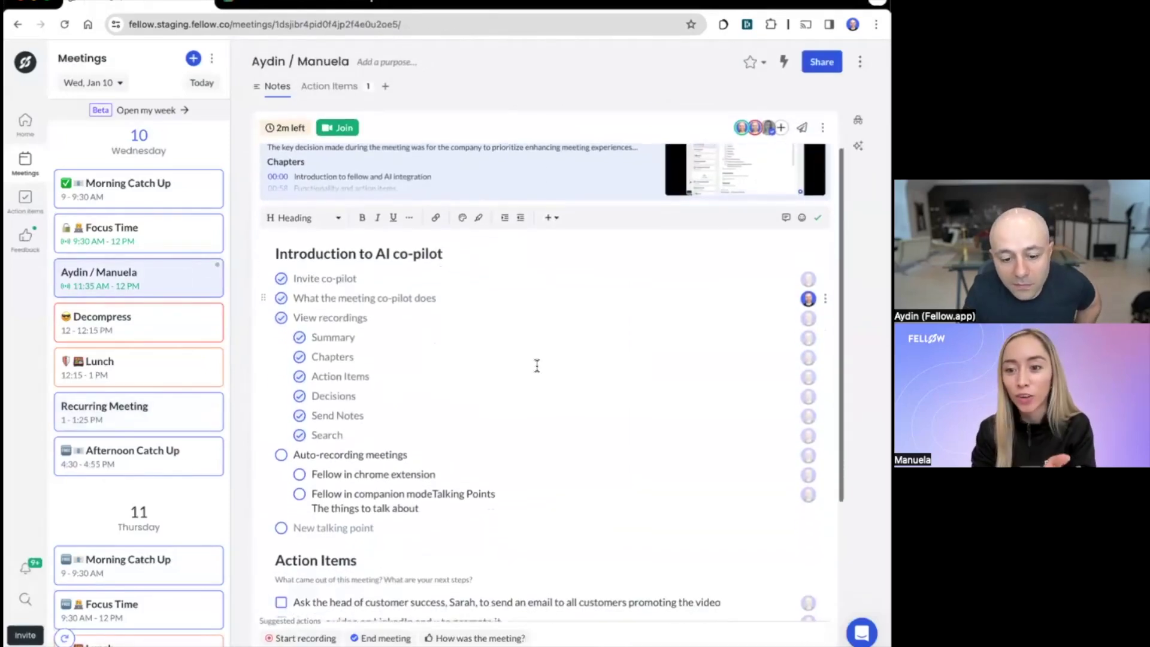
scroll(537, 365, down, 1)
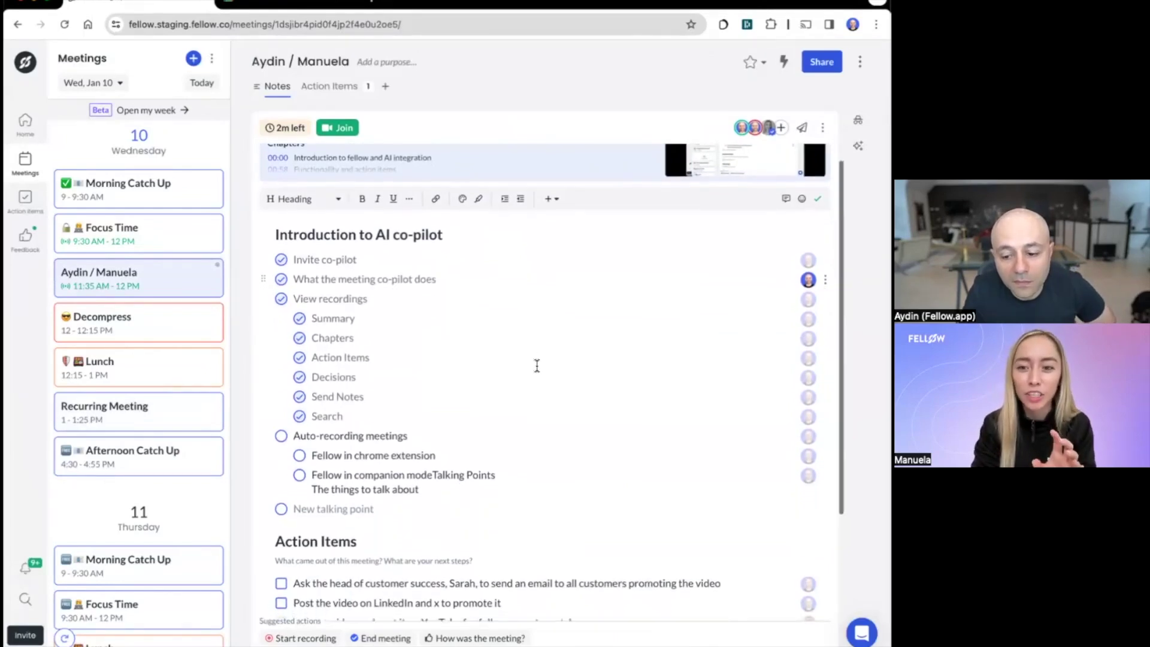
scroll(536, 366, down, 1)
scroll(537, 365, up, 2)
scroll(537, 365, up, 1)
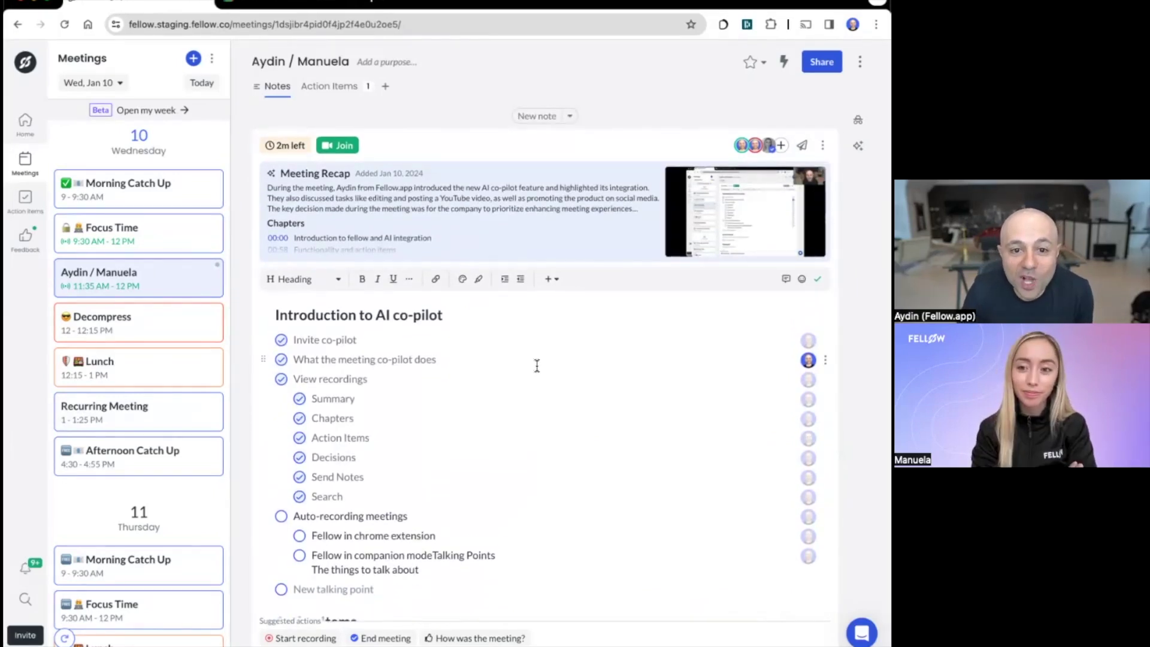
Start a Wednesday 1:30pm Google Calendar event titled 'test'
click(294, 3)
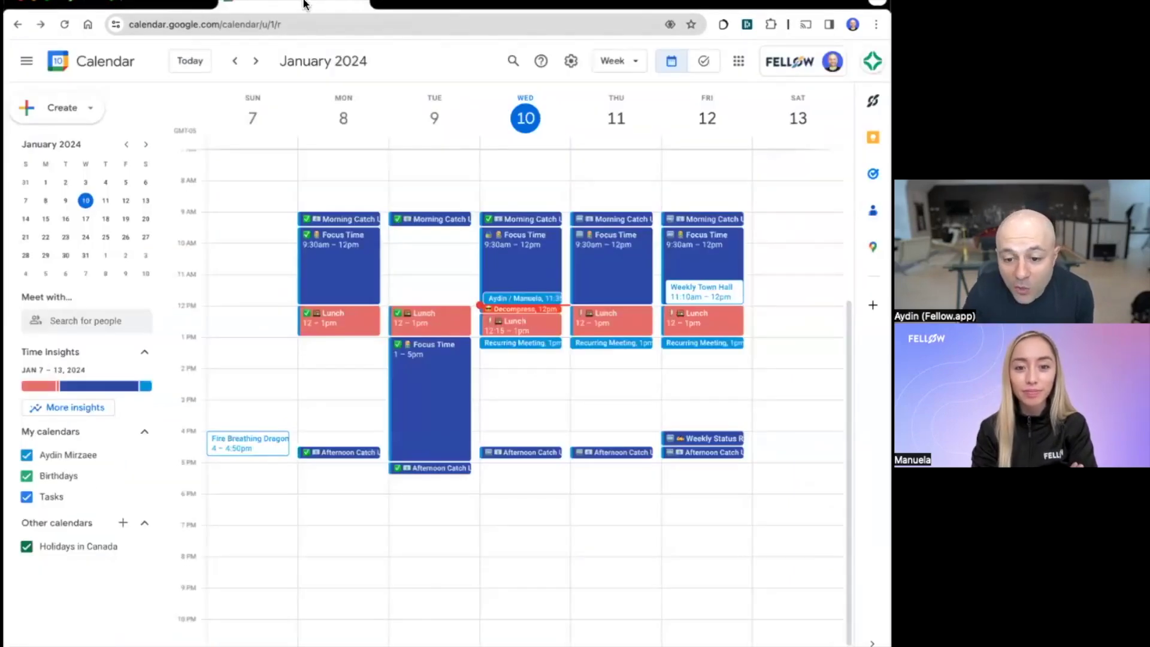
click(505, 359)
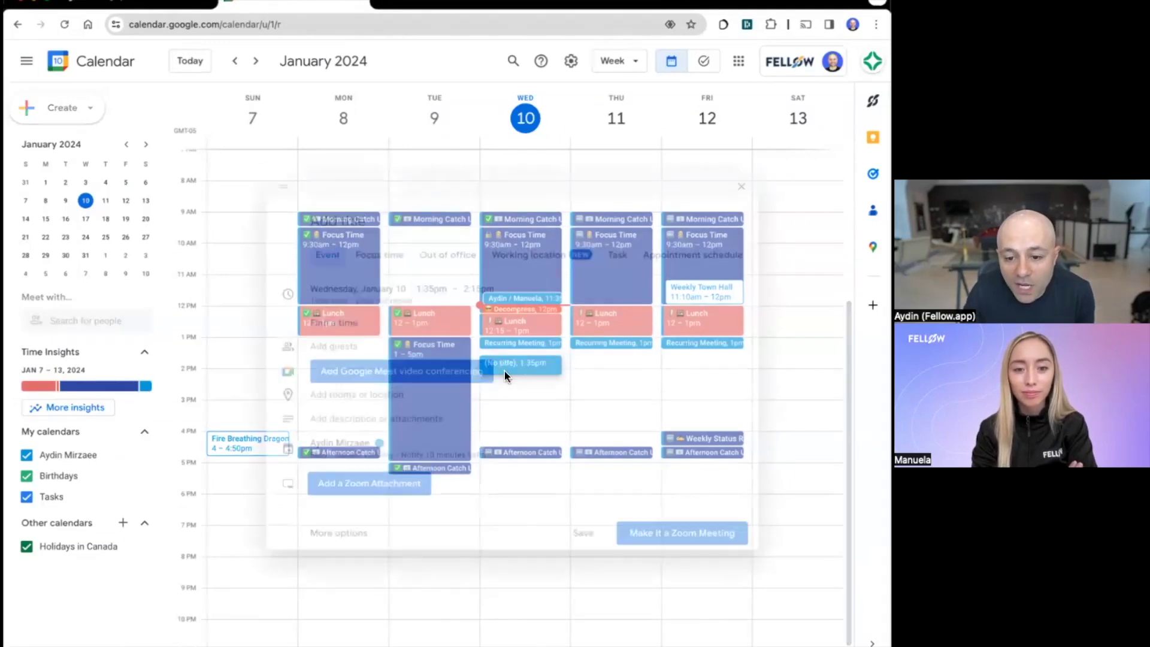
text(test)
Invite a guest to the event and switch on Record and summarize
click(335, 335)
text(manu)
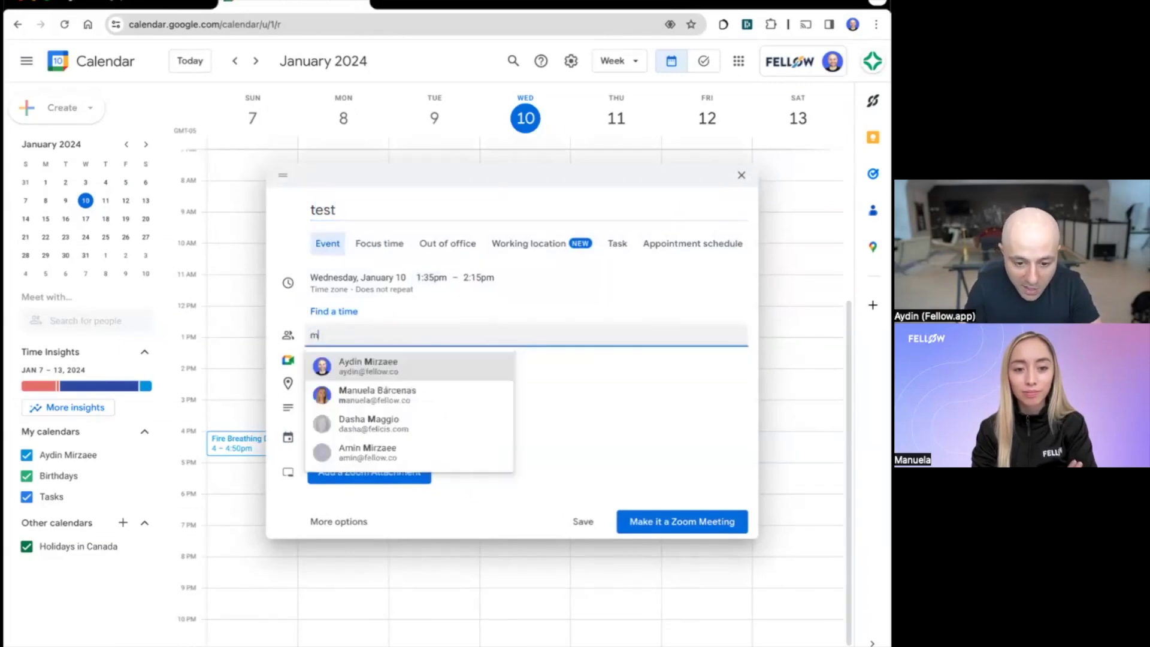
key(Return)
scroll(351, 412, down, 1)
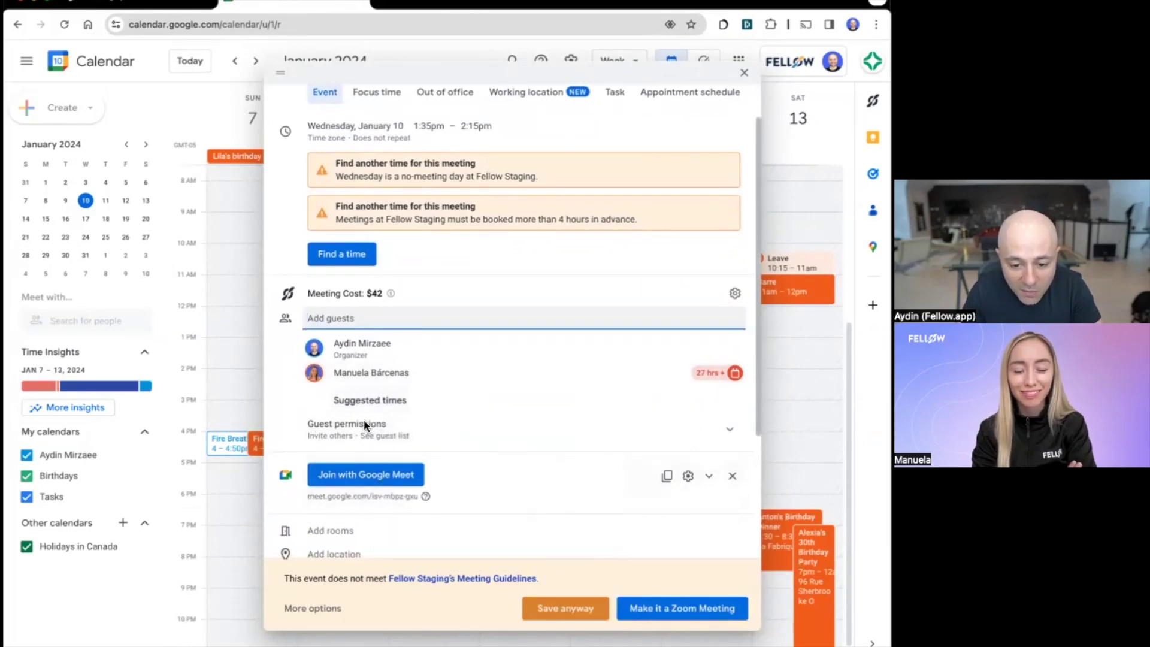
scroll(387, 521, down, 1)
scroll(388, 527, down, 3)
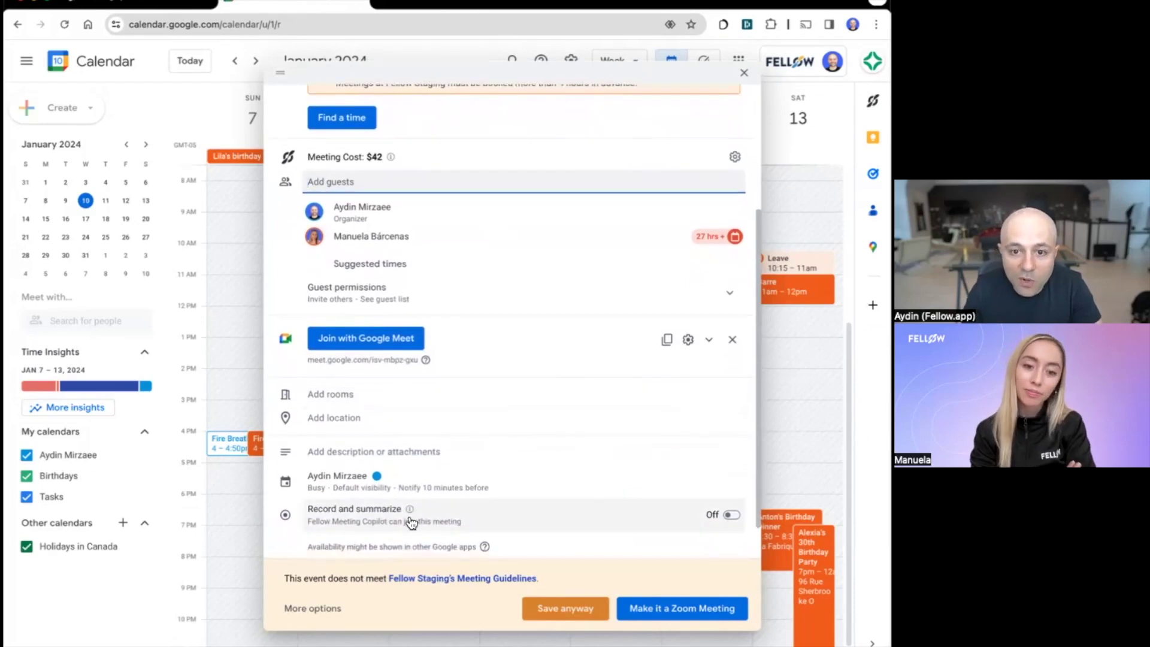
click(731, 515)
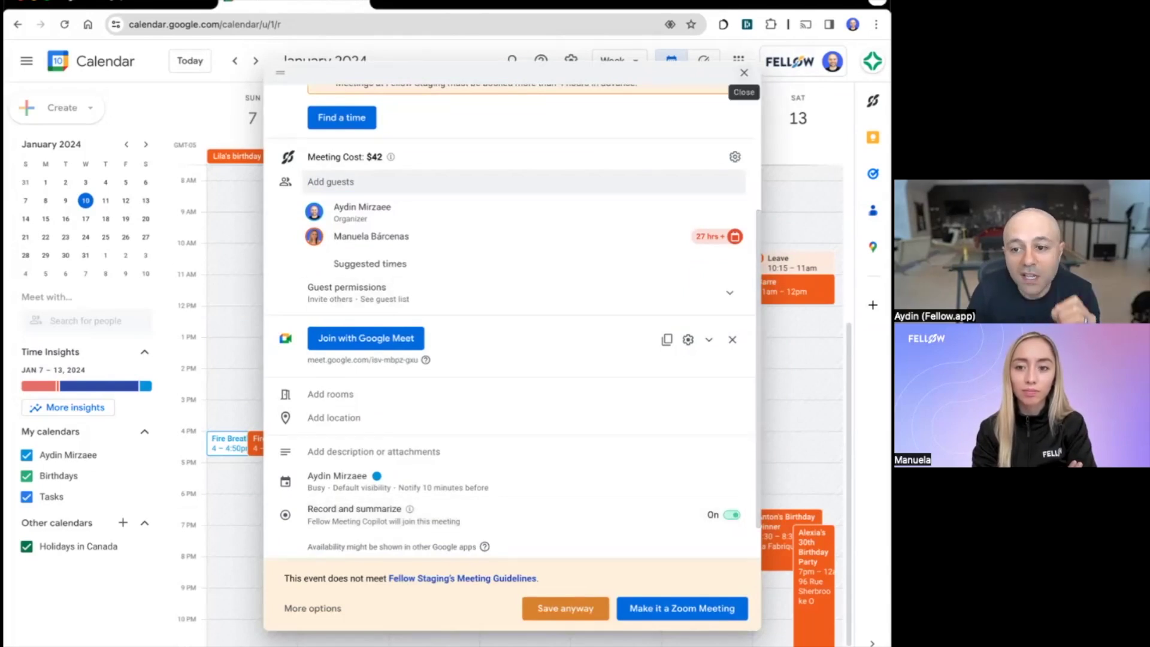
Leave the unsaved event, join the Recurring Meeting in Google Meet, and open Fellow's notes panel
click(365, 338)
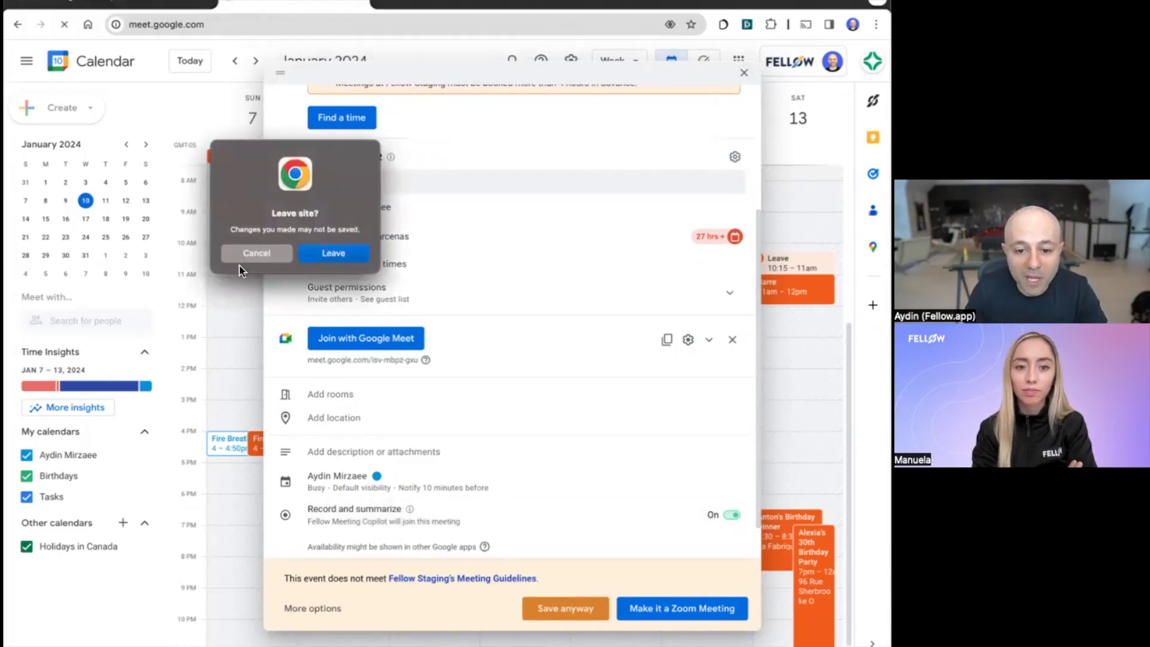
click(342, 256)
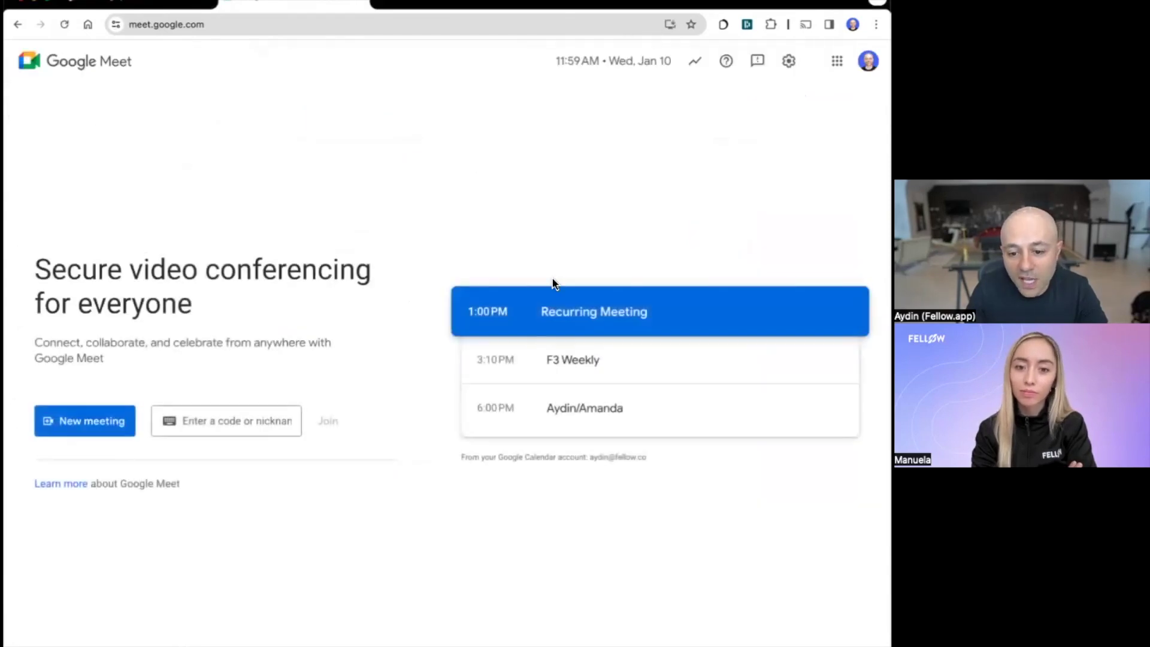
click(568, 316)
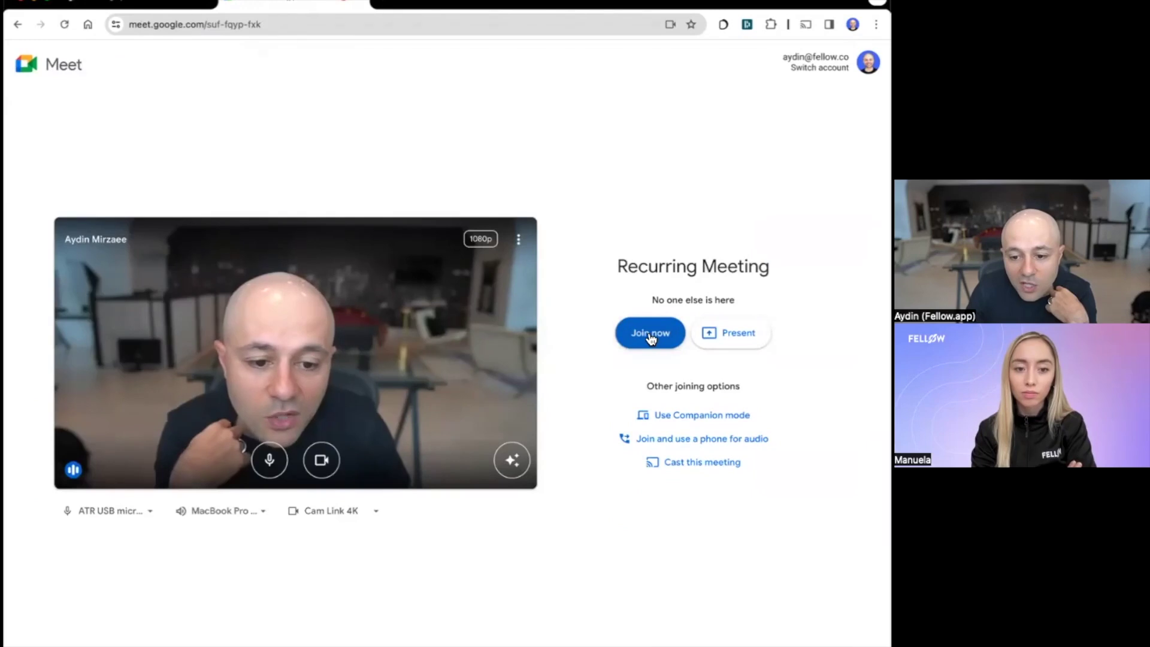
click(654, 336)
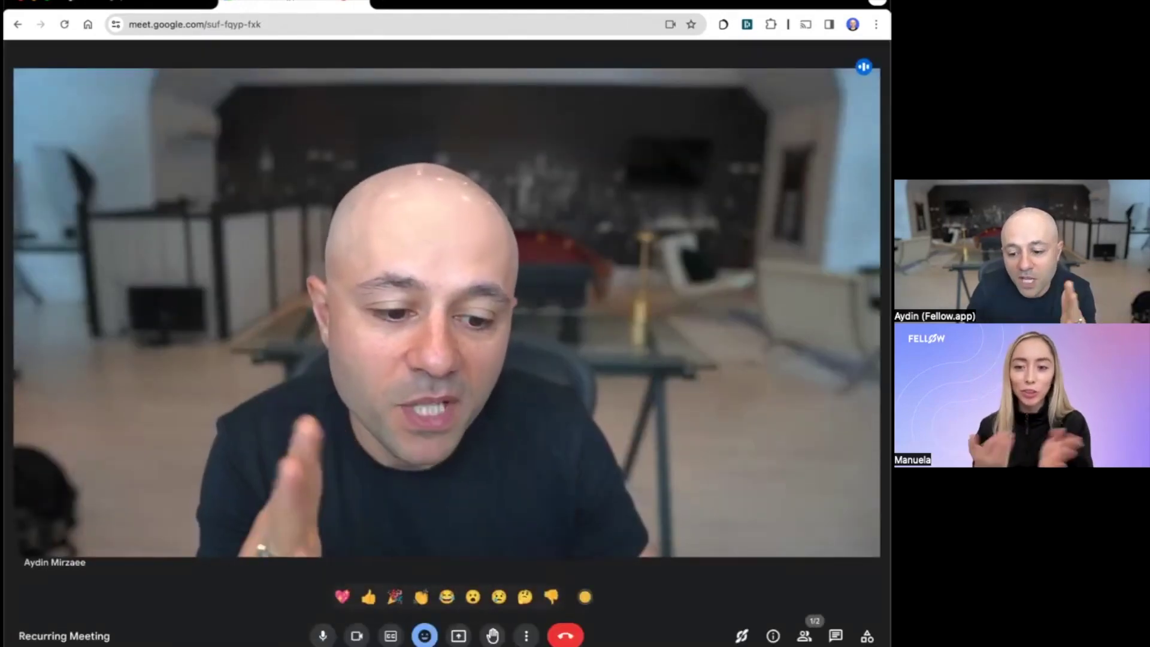
click(741, 636)
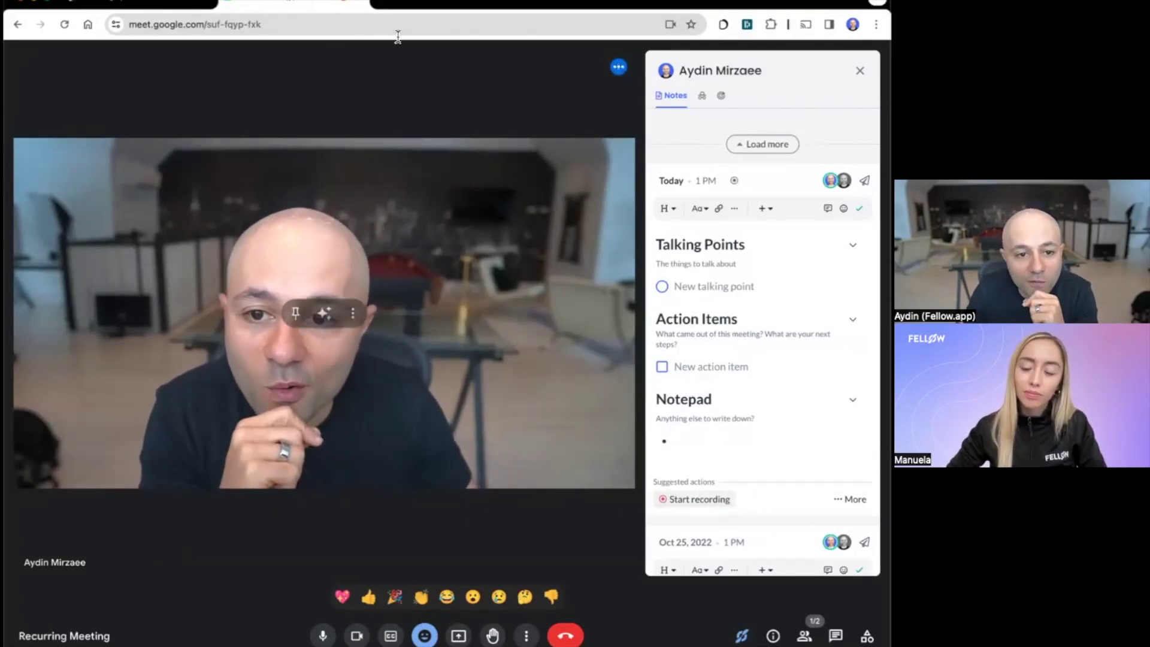
Tick Auto-recording meetings plus its Chrome extension and companion mode sub-items, and delete the empty talking point
click(138, 6)
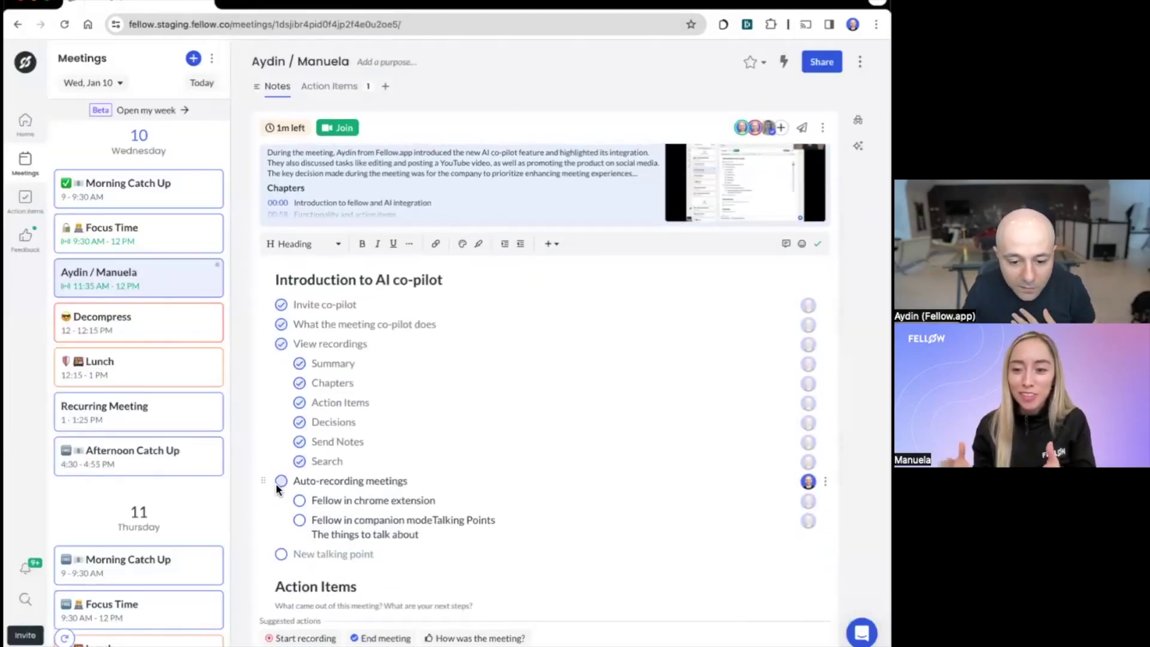
click(280, 480)
click(299, 501)
click(299, 520)
click(318, 554)
key(BackSpace)
key(BackSpace)
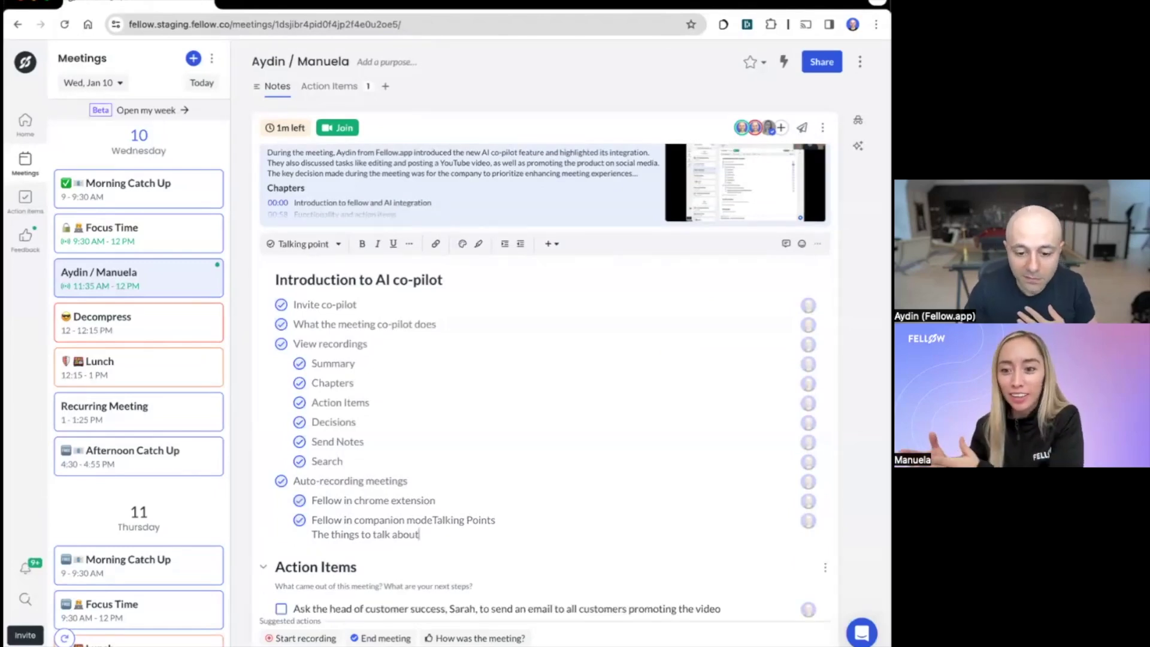